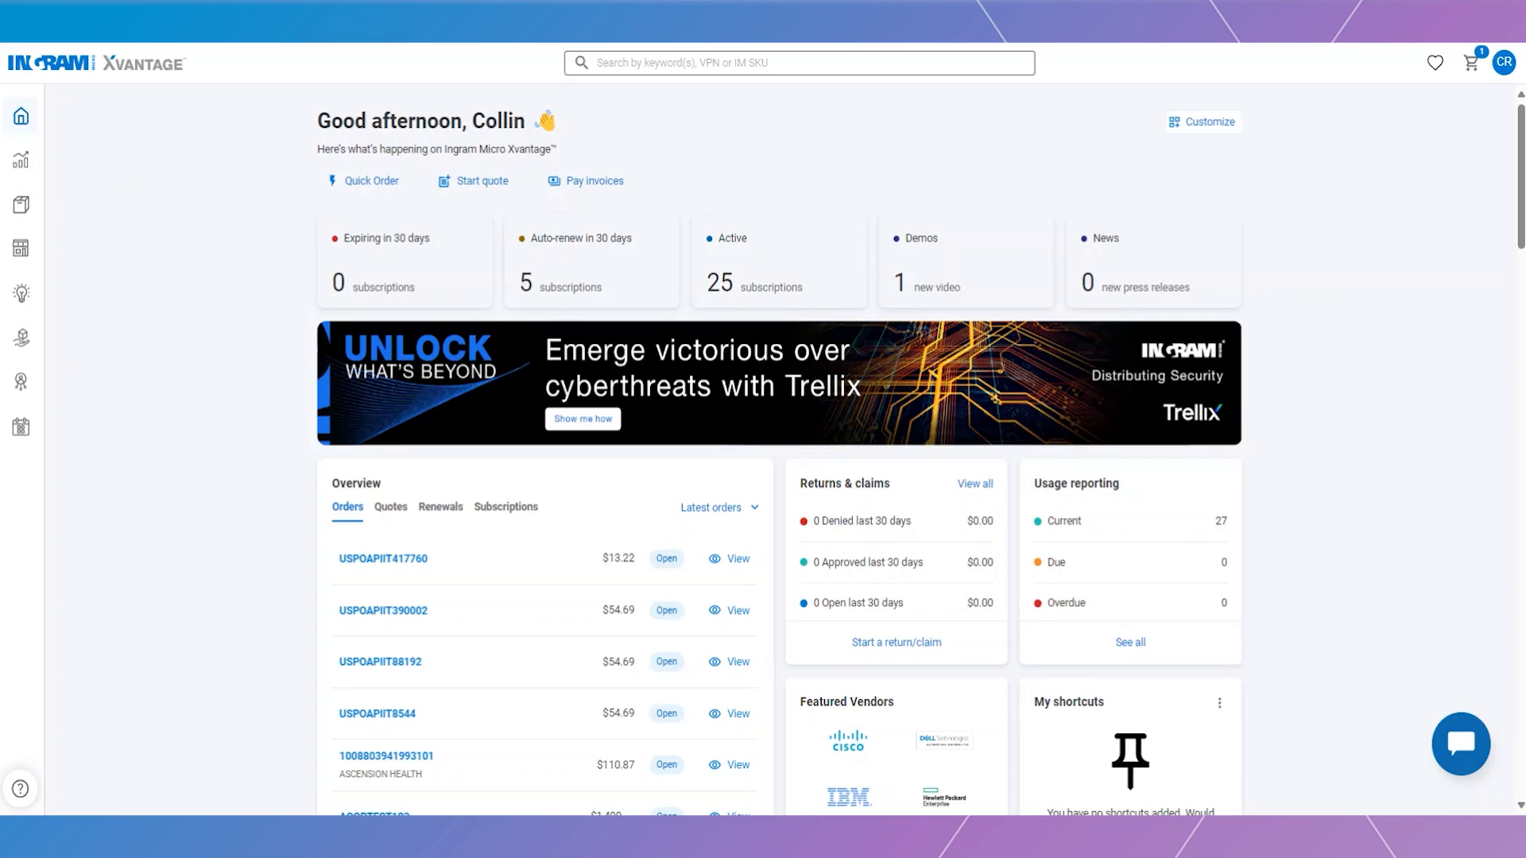
- Open Vendor deals under My business and filter the deals by vendor Lenovo
{"action": "left_click", "coordinate": [80, 160]}
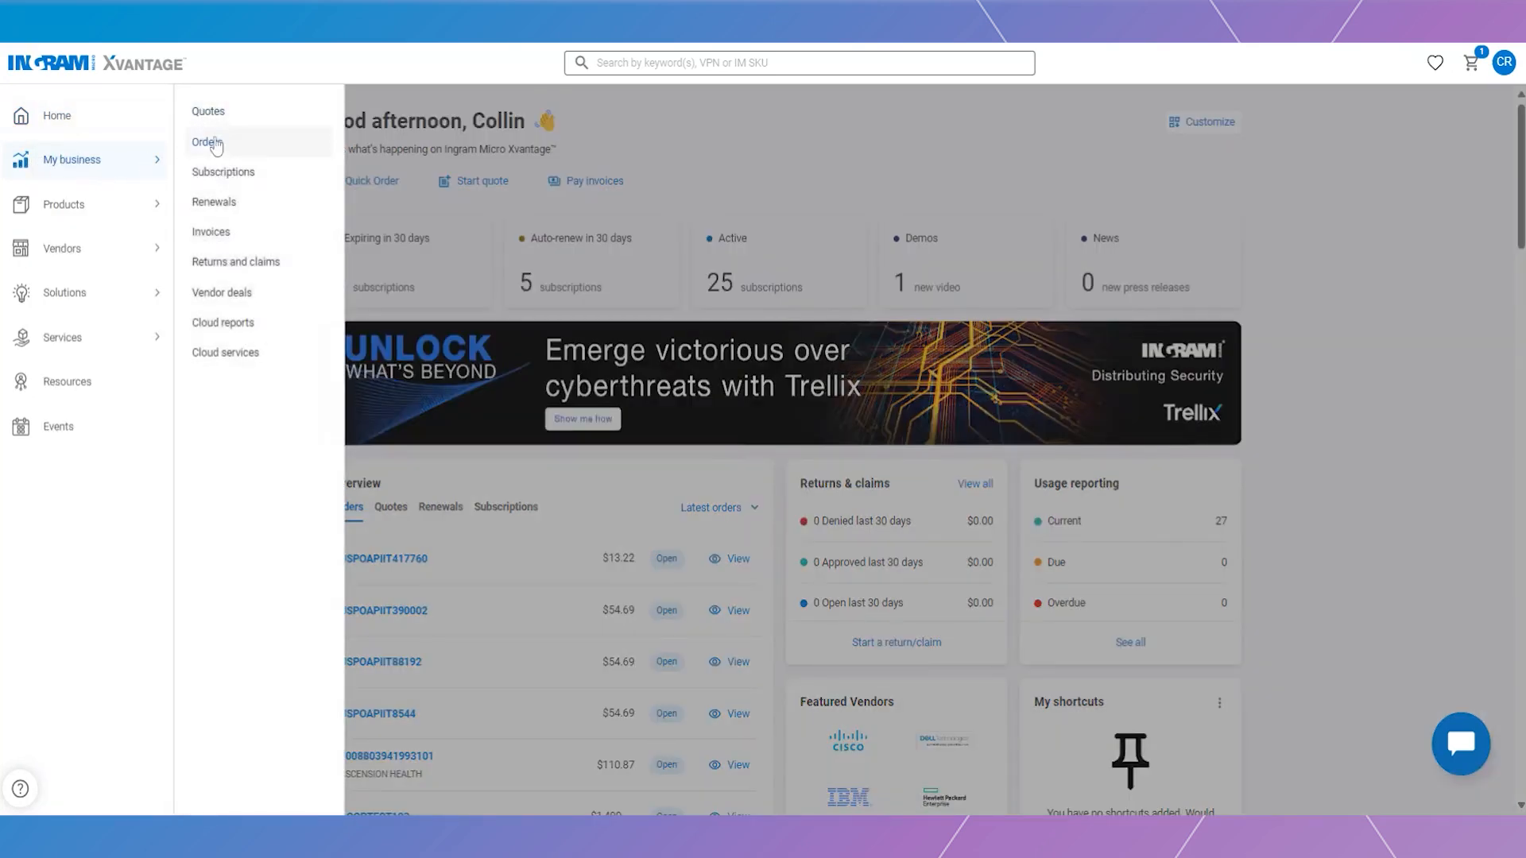
{"action": "left_click", "coordinate": [240, 294]}
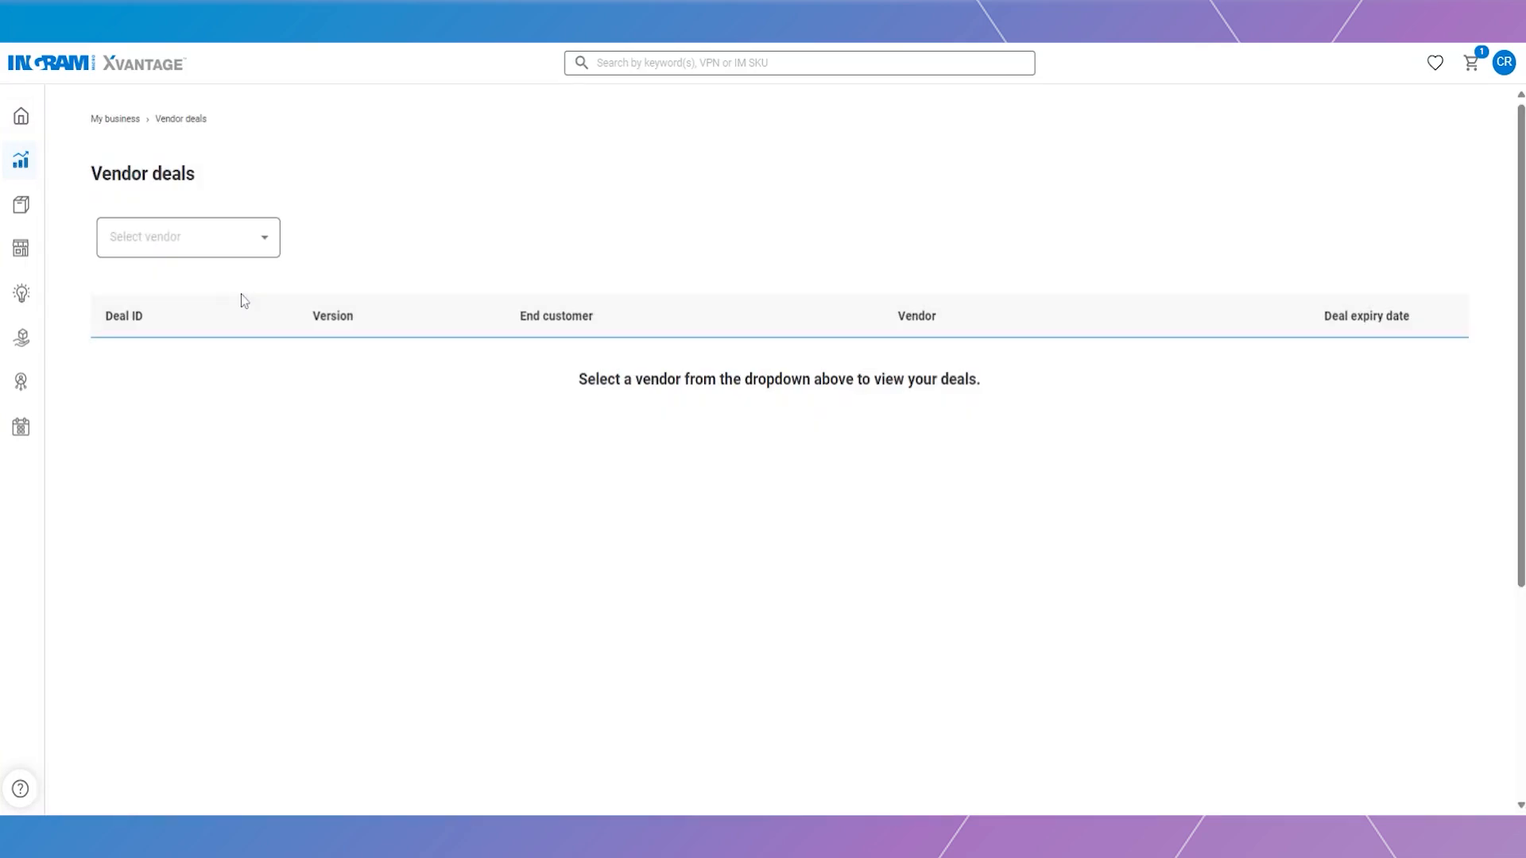
{"action": "left_click", "coordinate": [265, 248]}
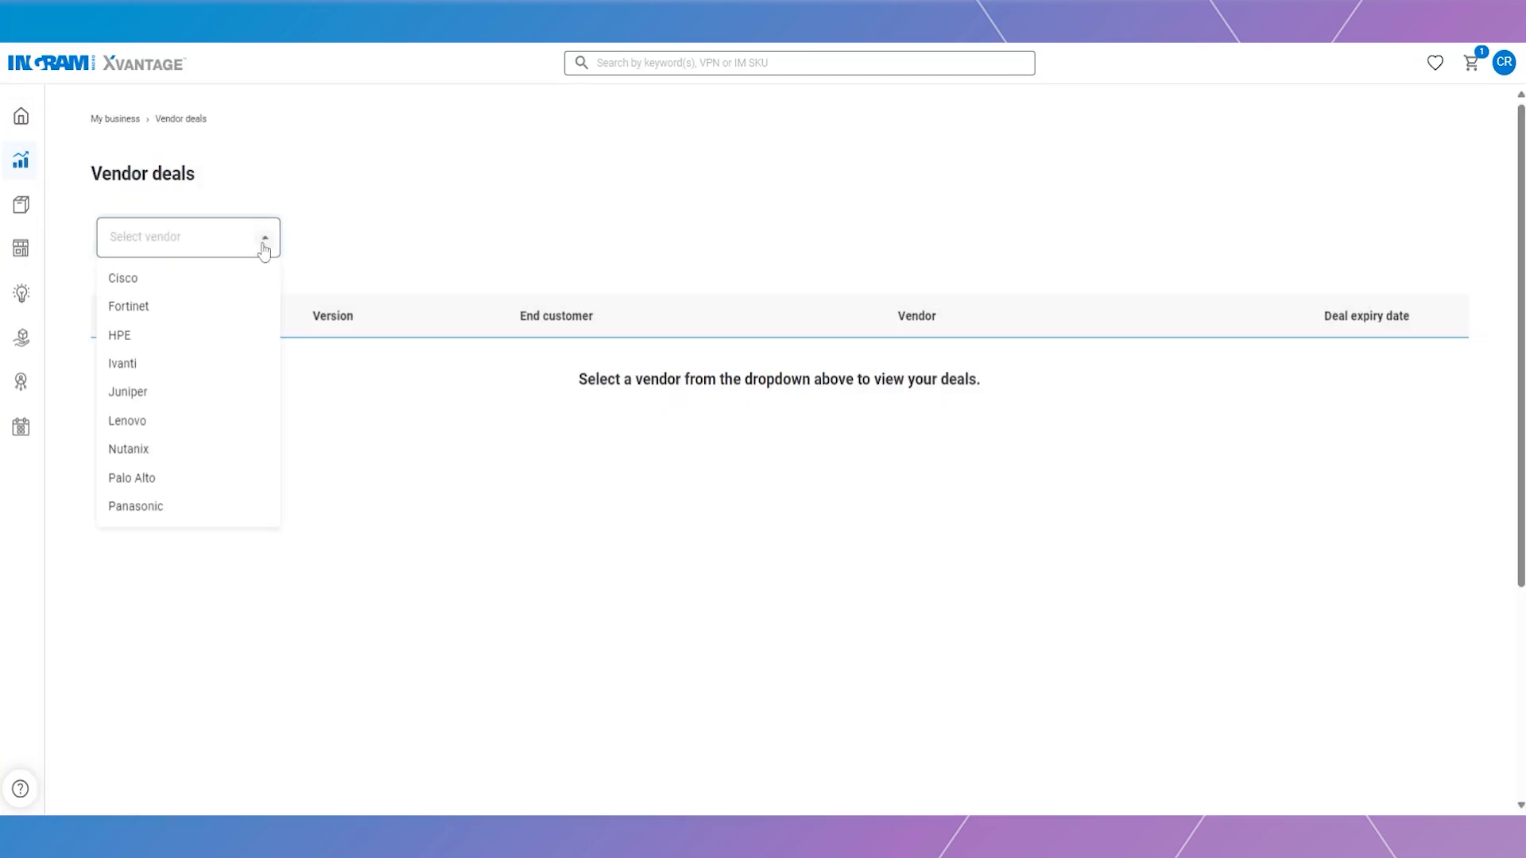
{"action": "left_click", "coordinate": [188, 436]}
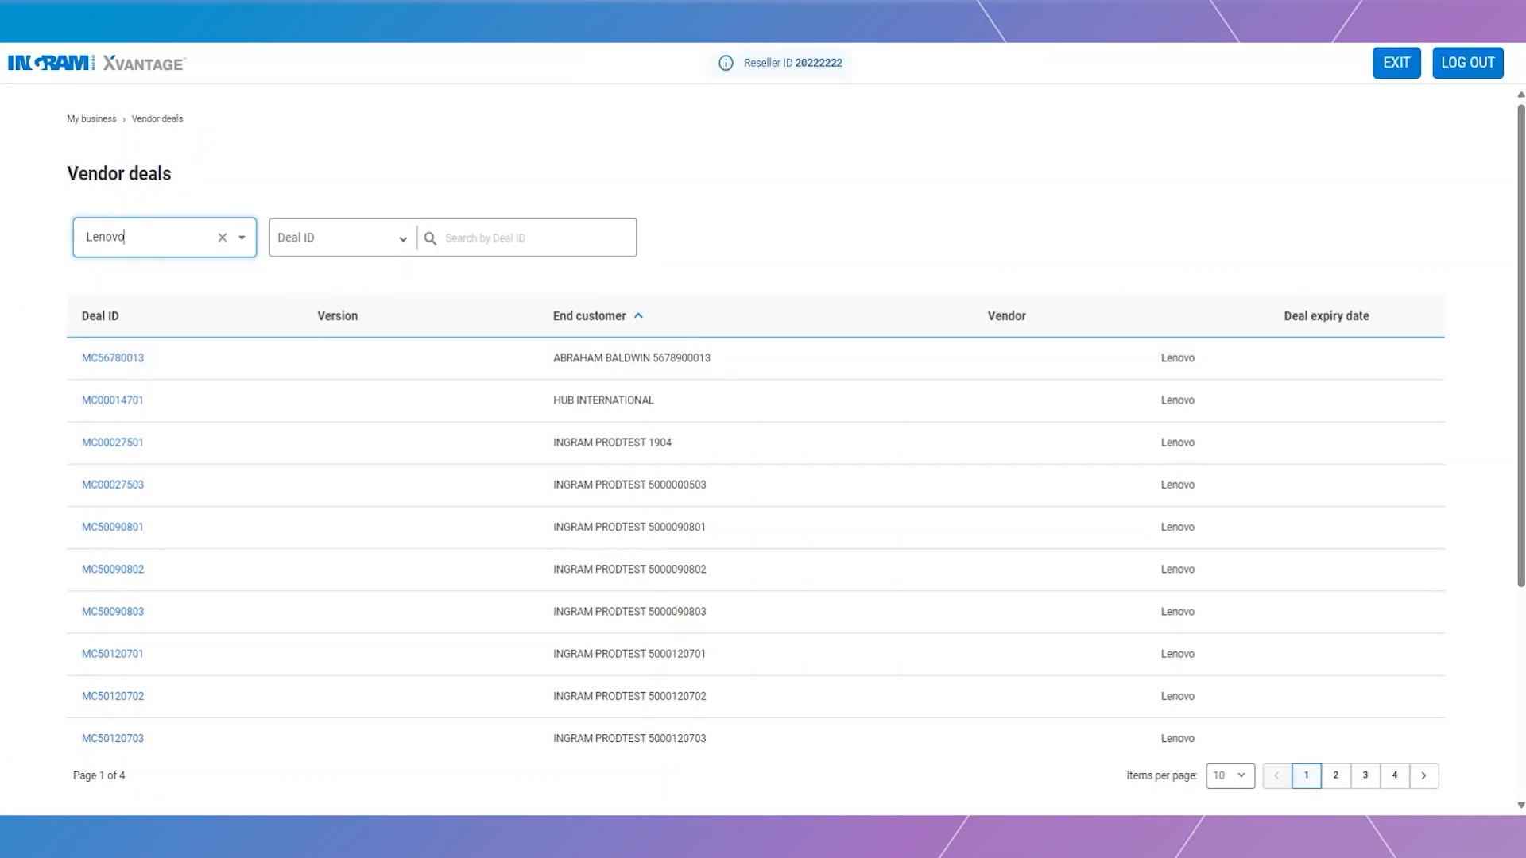
- Keep Deal ID as the search field and open Lenovo deal MC00014701 for HUB INTERNATIONAL
{"action": "left_click", "coordinate": [402, 241]}
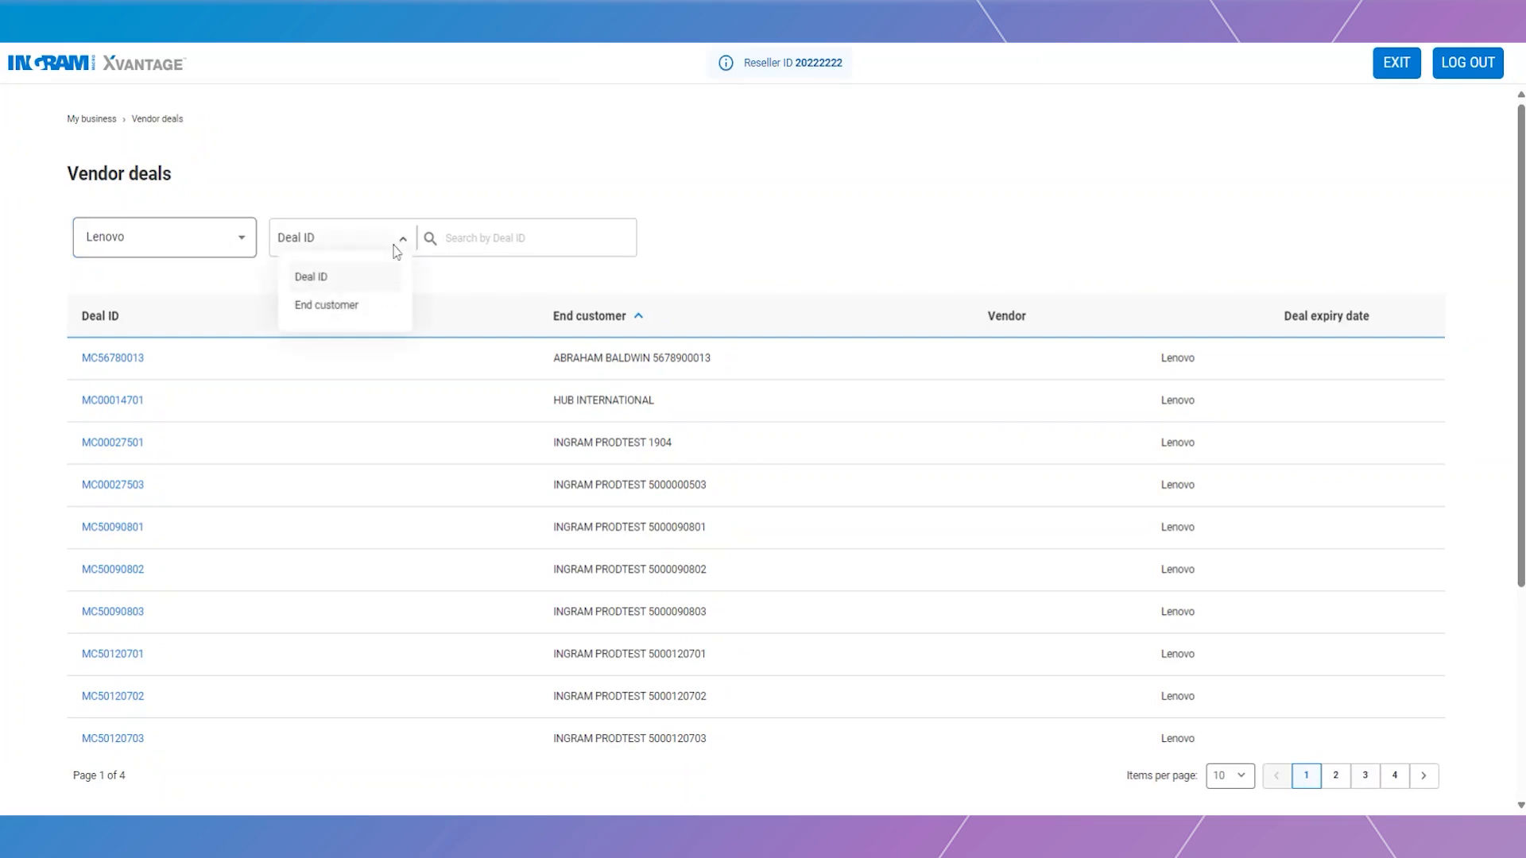
{"action": "left_click", "coordinate": [182, 325]}
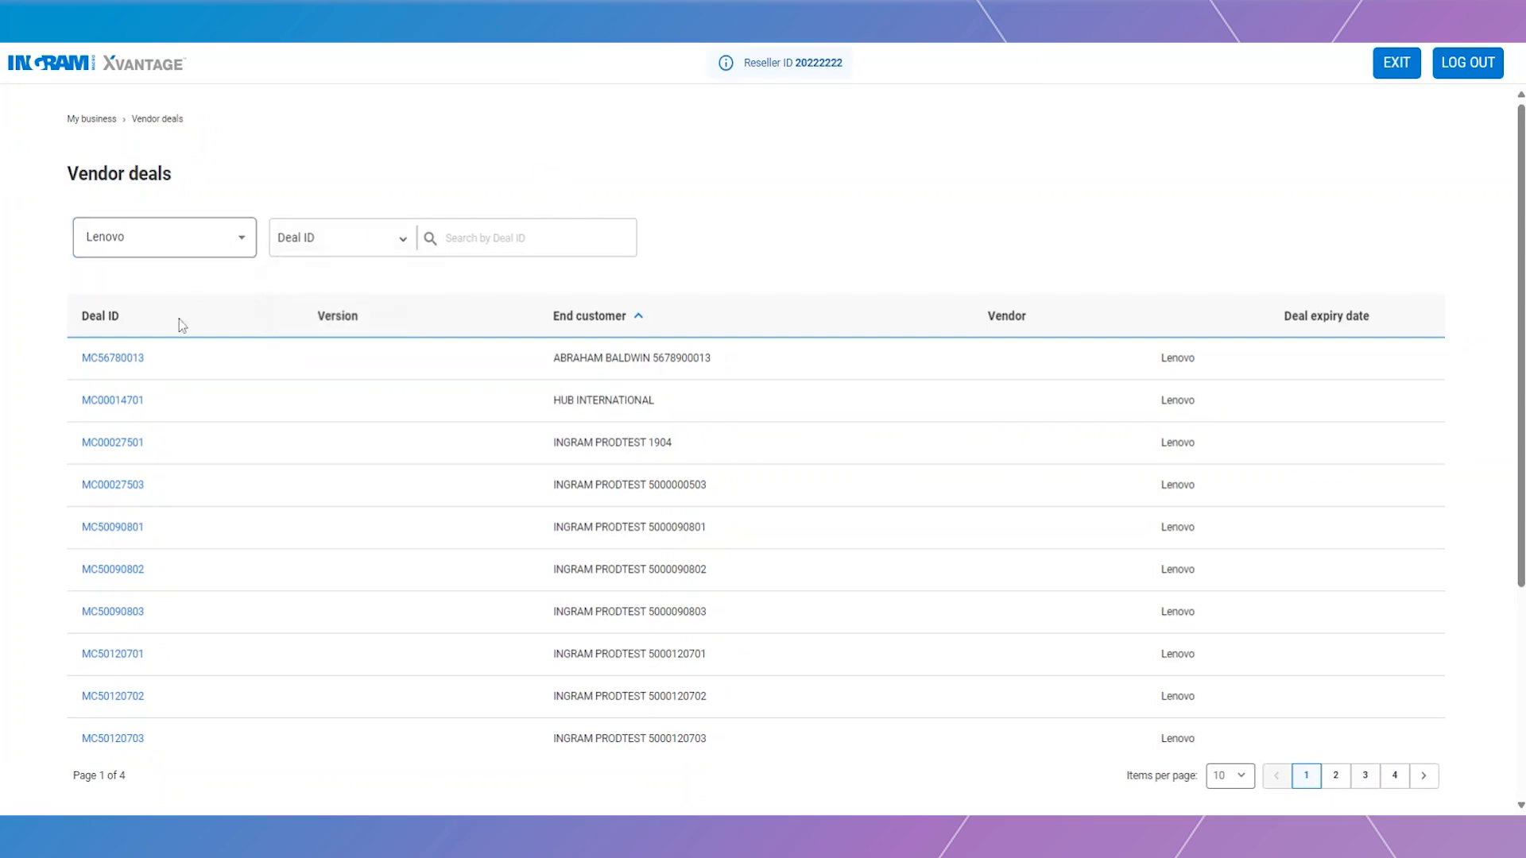
{"action": "left_click", "coordinate": [132, 400]}
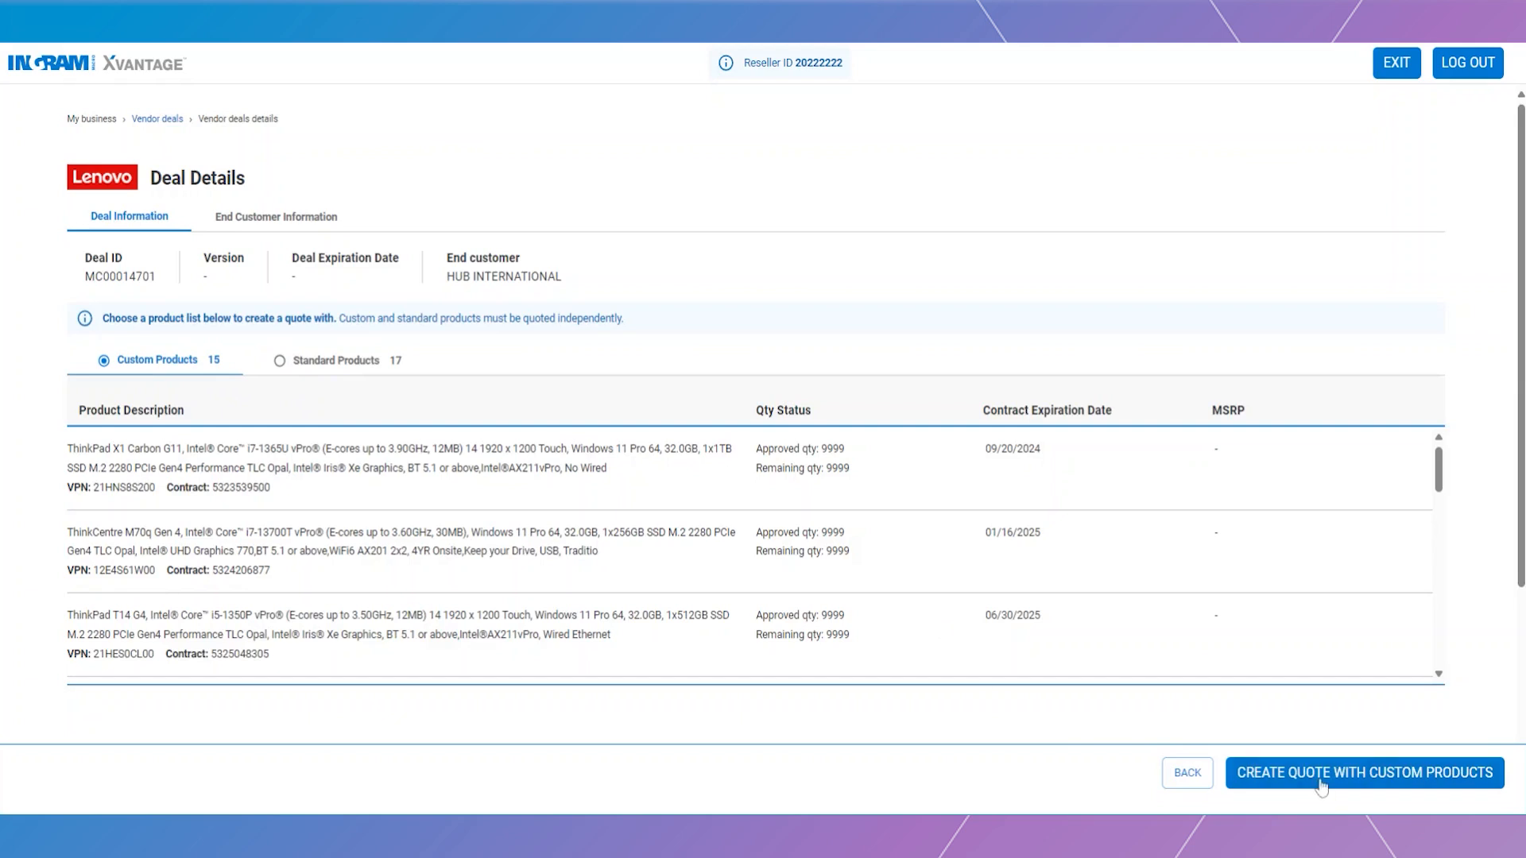
- Start a custom-products quote containing only the ThinkPad X1 Carbon G11 line
{"action": "left_click", "coordinate": [1298, 773]}
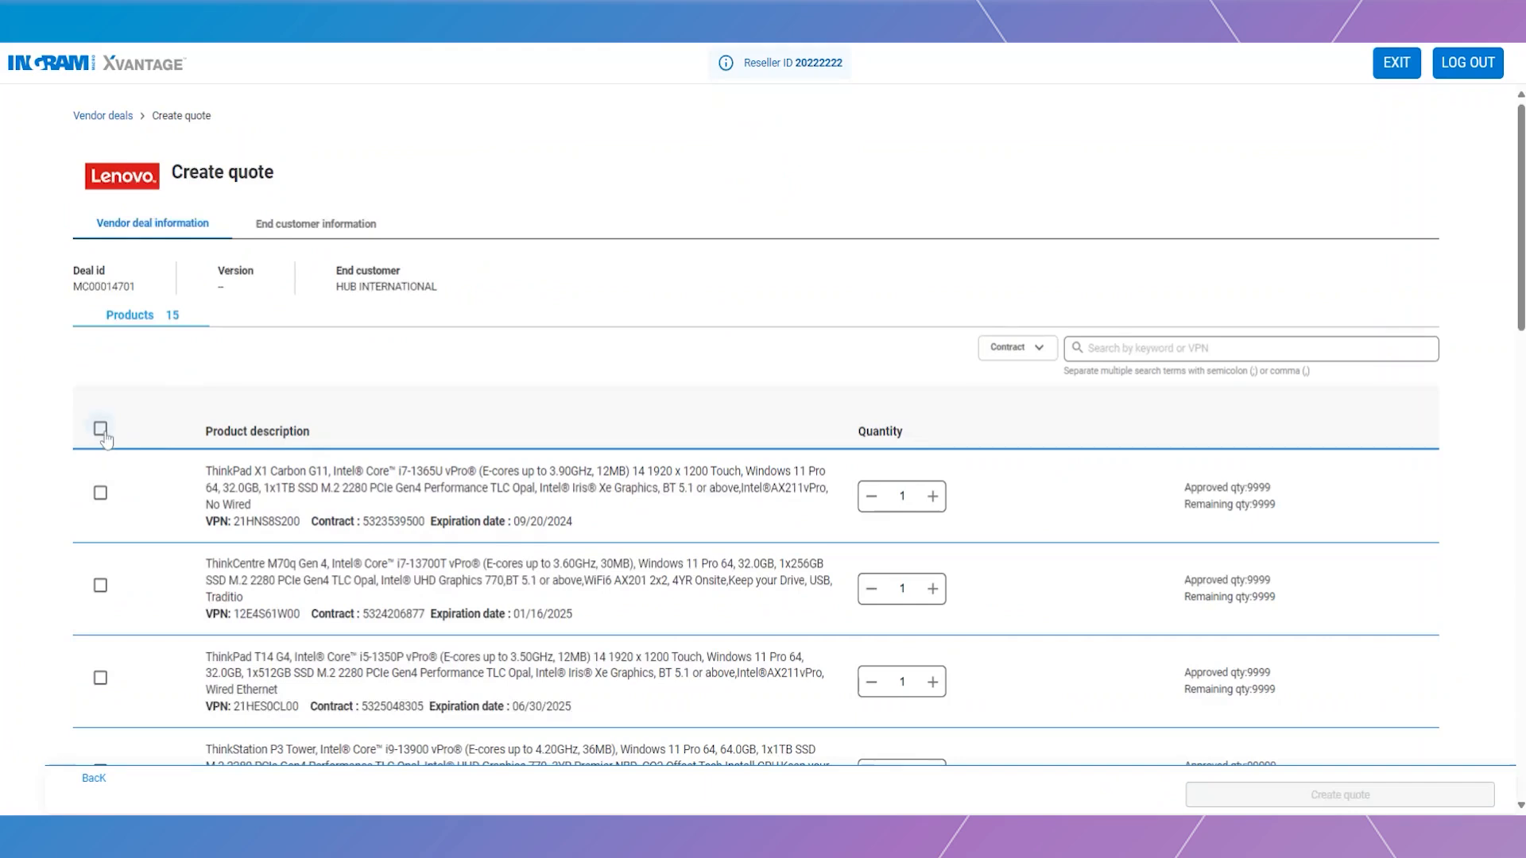
{"action": "left_click", "coordinate": [101, 429]}
{"action": "left_click", "coordinate": [102, 493]}
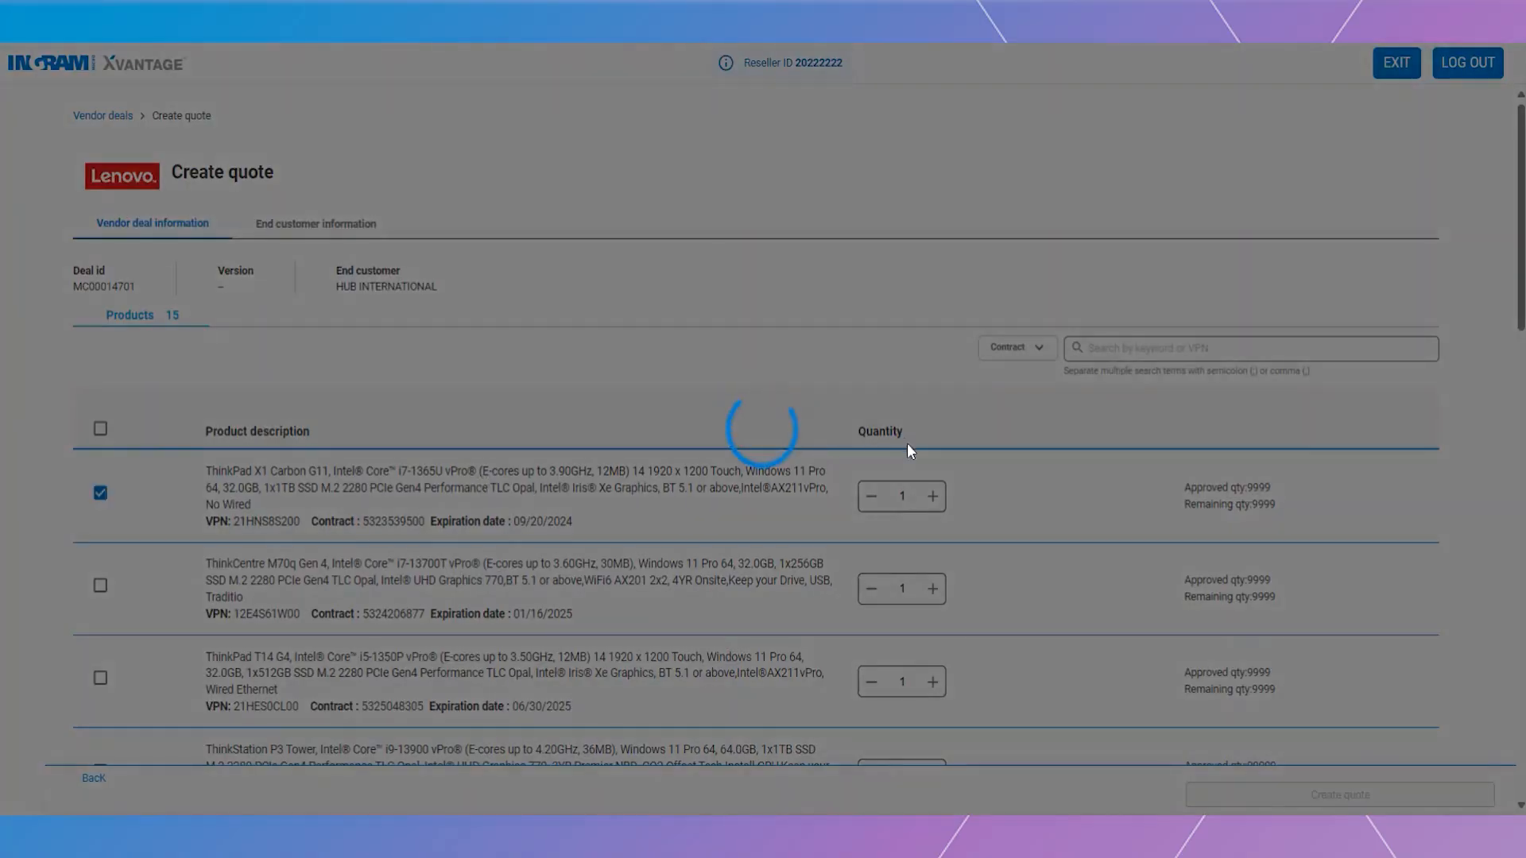
{"action": "scroll", "coordinate": [1049, 504], "scroll_direction": "down", "scroll_amount": 3}
{"action": "scroll", "coordinate": [1049, 504], "scroll_direction": "up", "scroll_amount": 3}
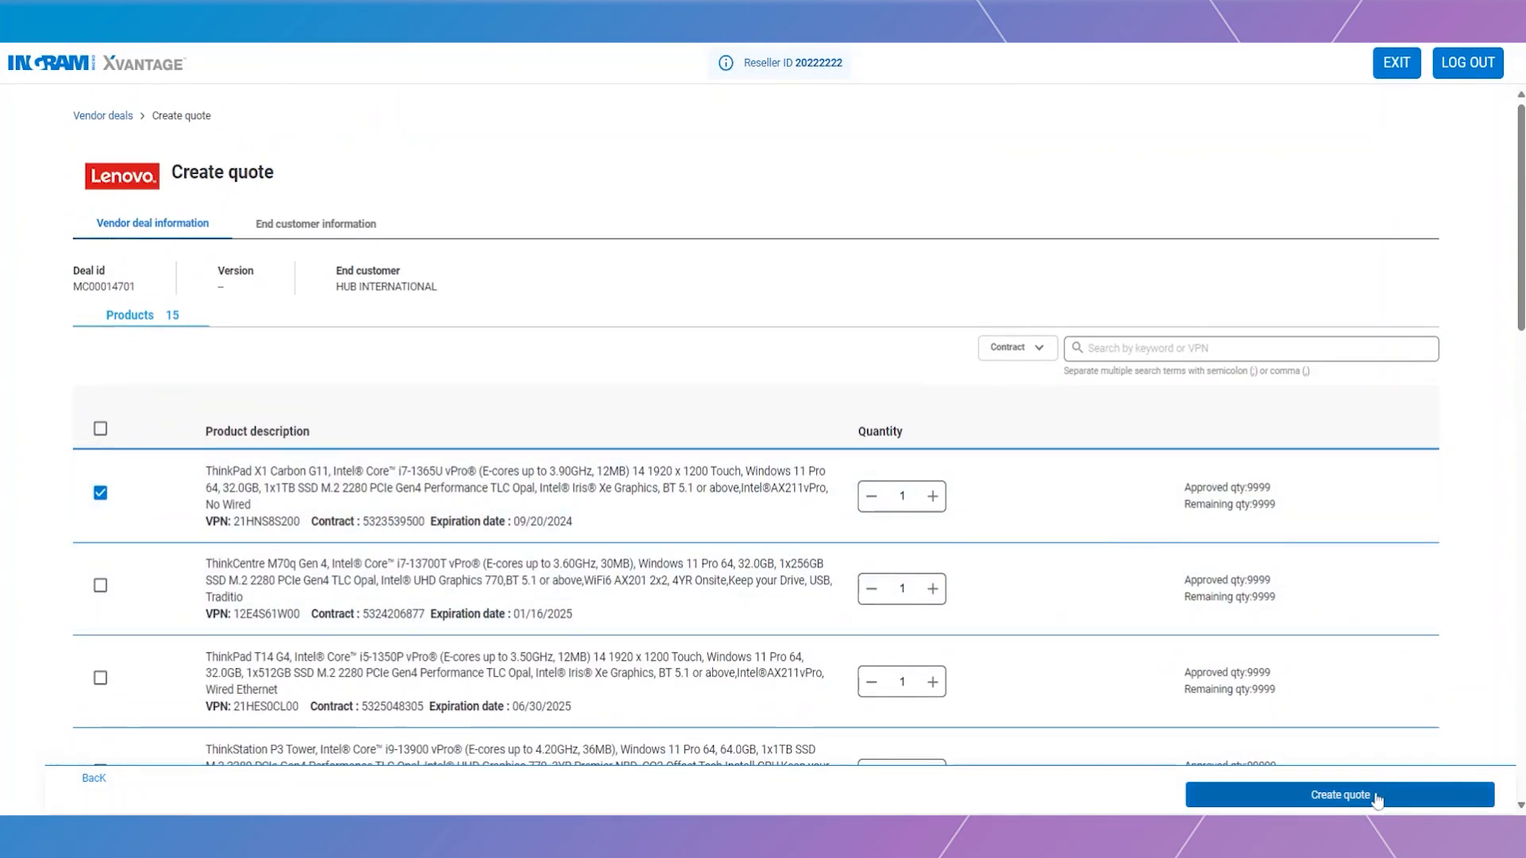
{"action": "left_click", "coordinate": [1377, 797]}
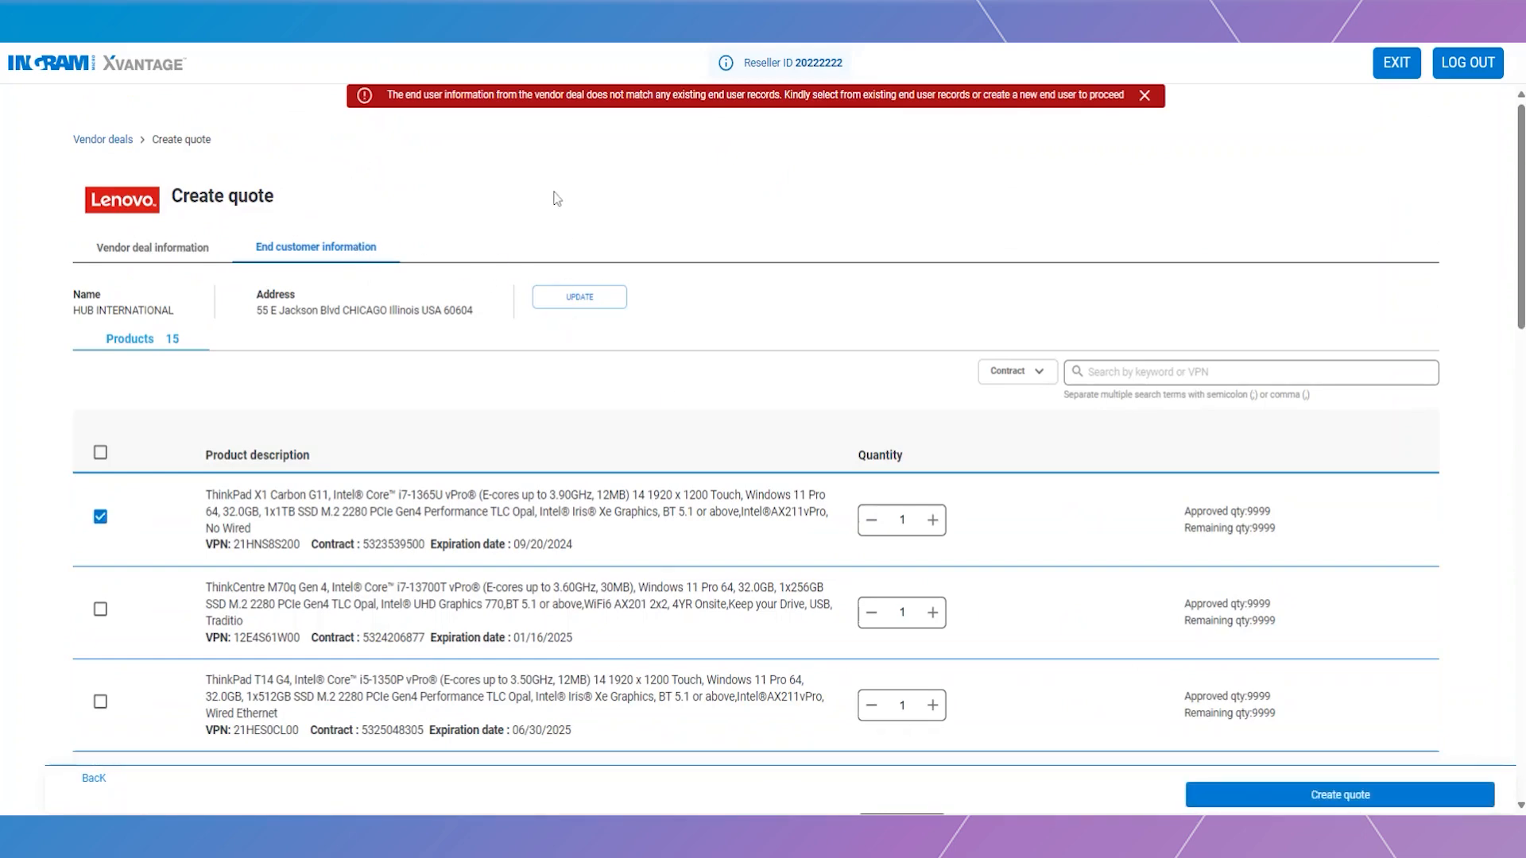
- Set the end customer to the fourth HUB INTERNATIONAL contact and create the quote
{"action": "left_click", "coordinate": [596, 302]}
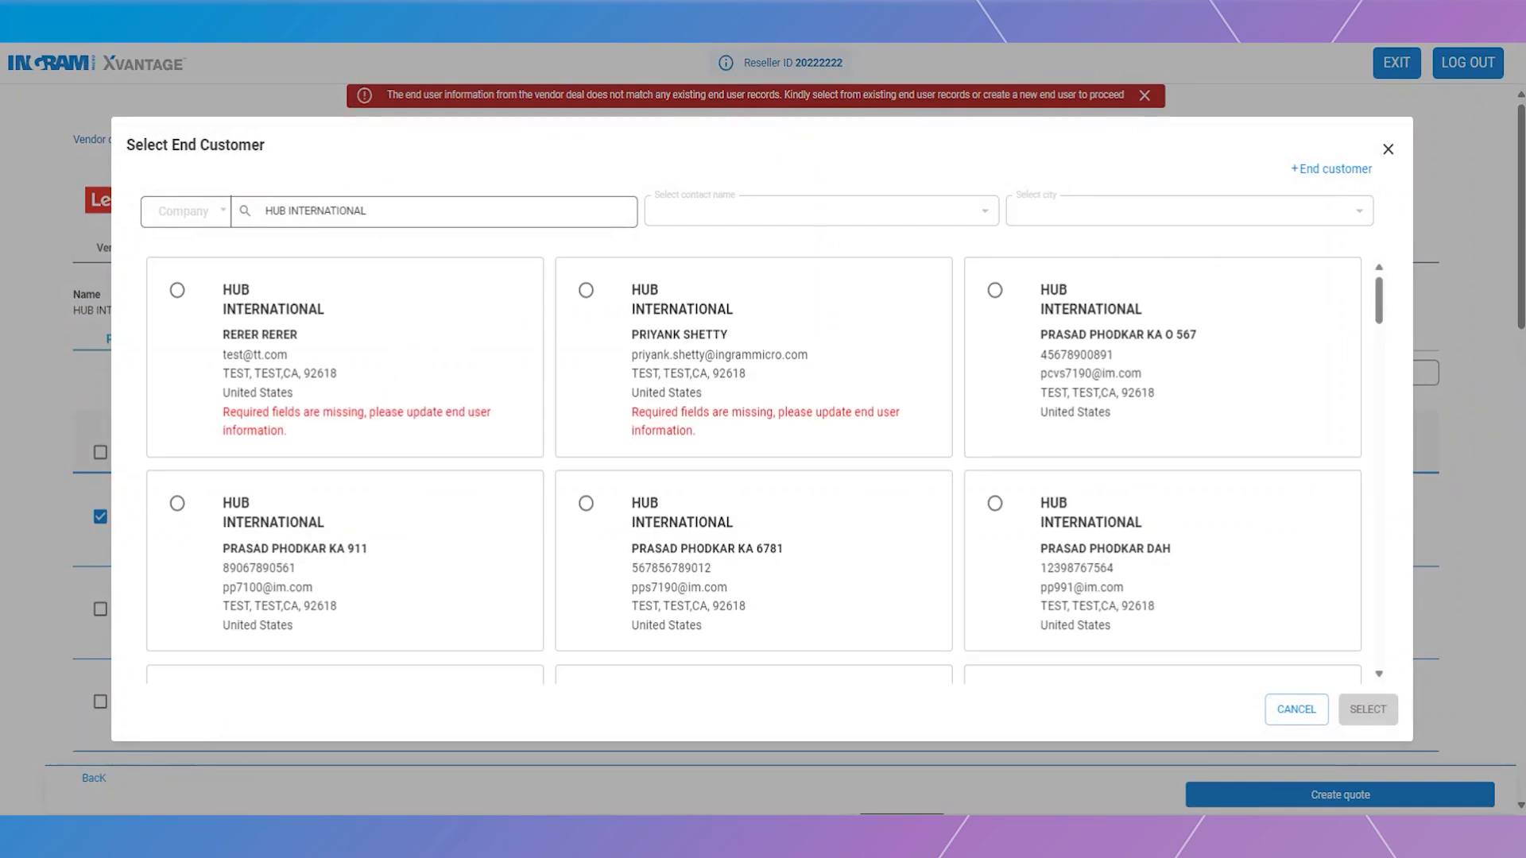
{"action": "left_click", "coordinate": [178, 504]}
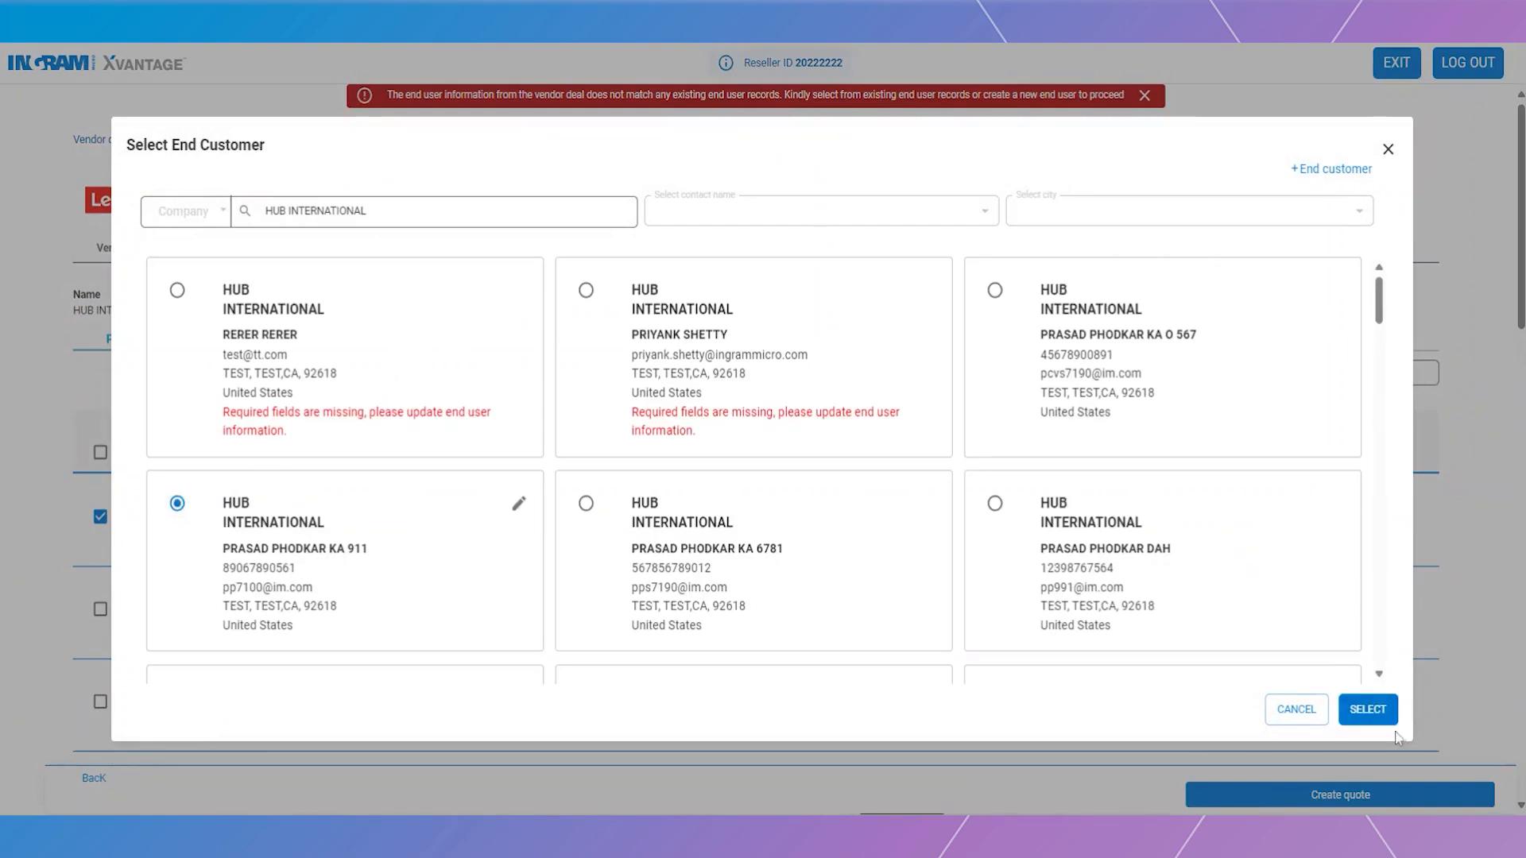
{"action": "left_click", "coordinate": [1367, 709]}
{"action": "left_click", "coordinate": [1369, 798]}
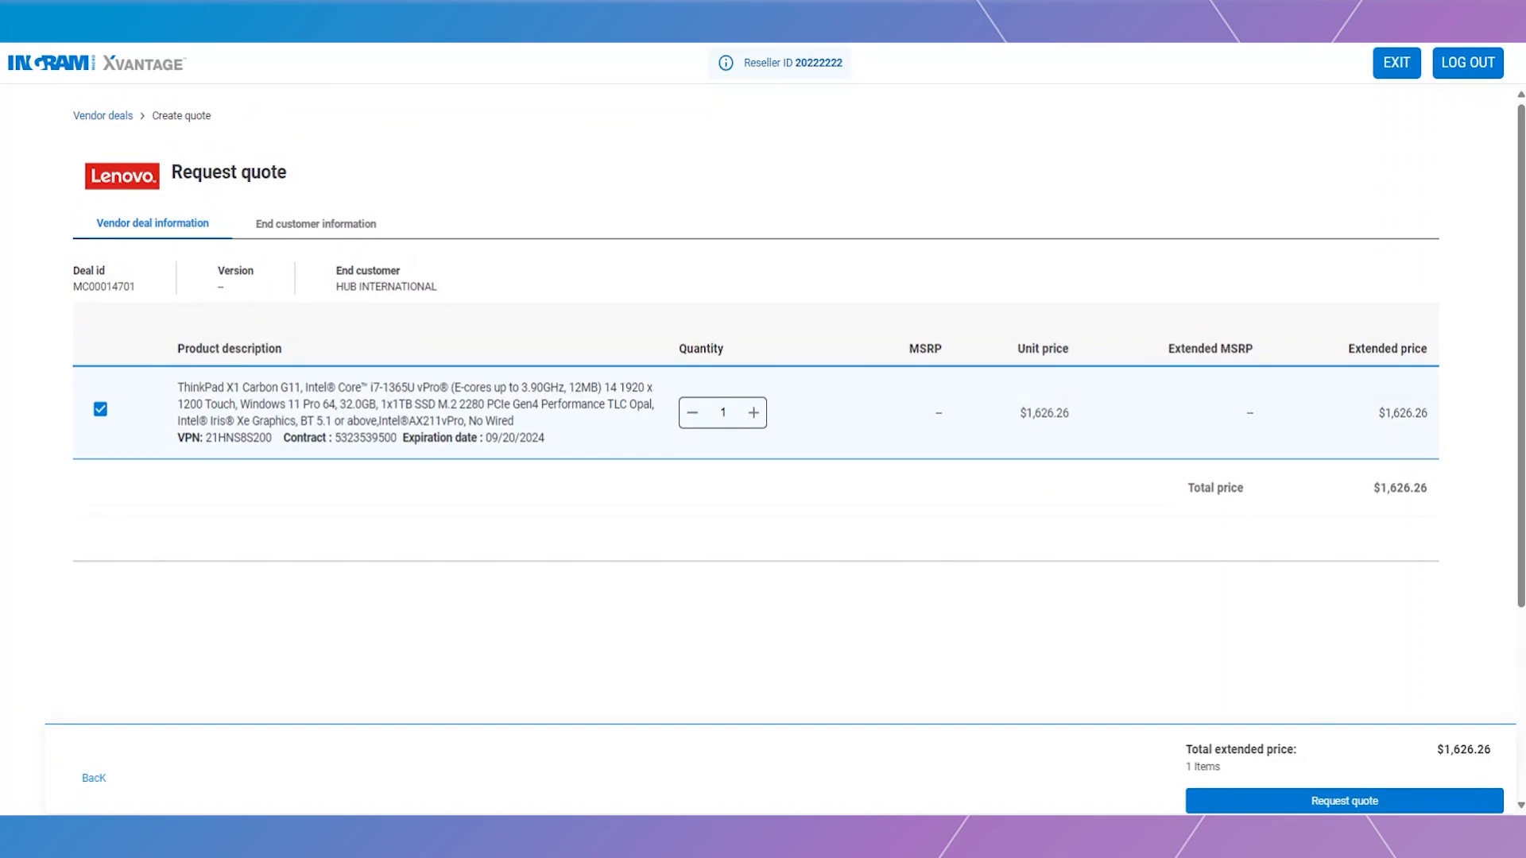
- Request the $1,626.26 ThinkPad X1 Carbon G11 quote for HUB INTERNATIONAL
{"action": "left_click", "coordinate": [1304, 802]}
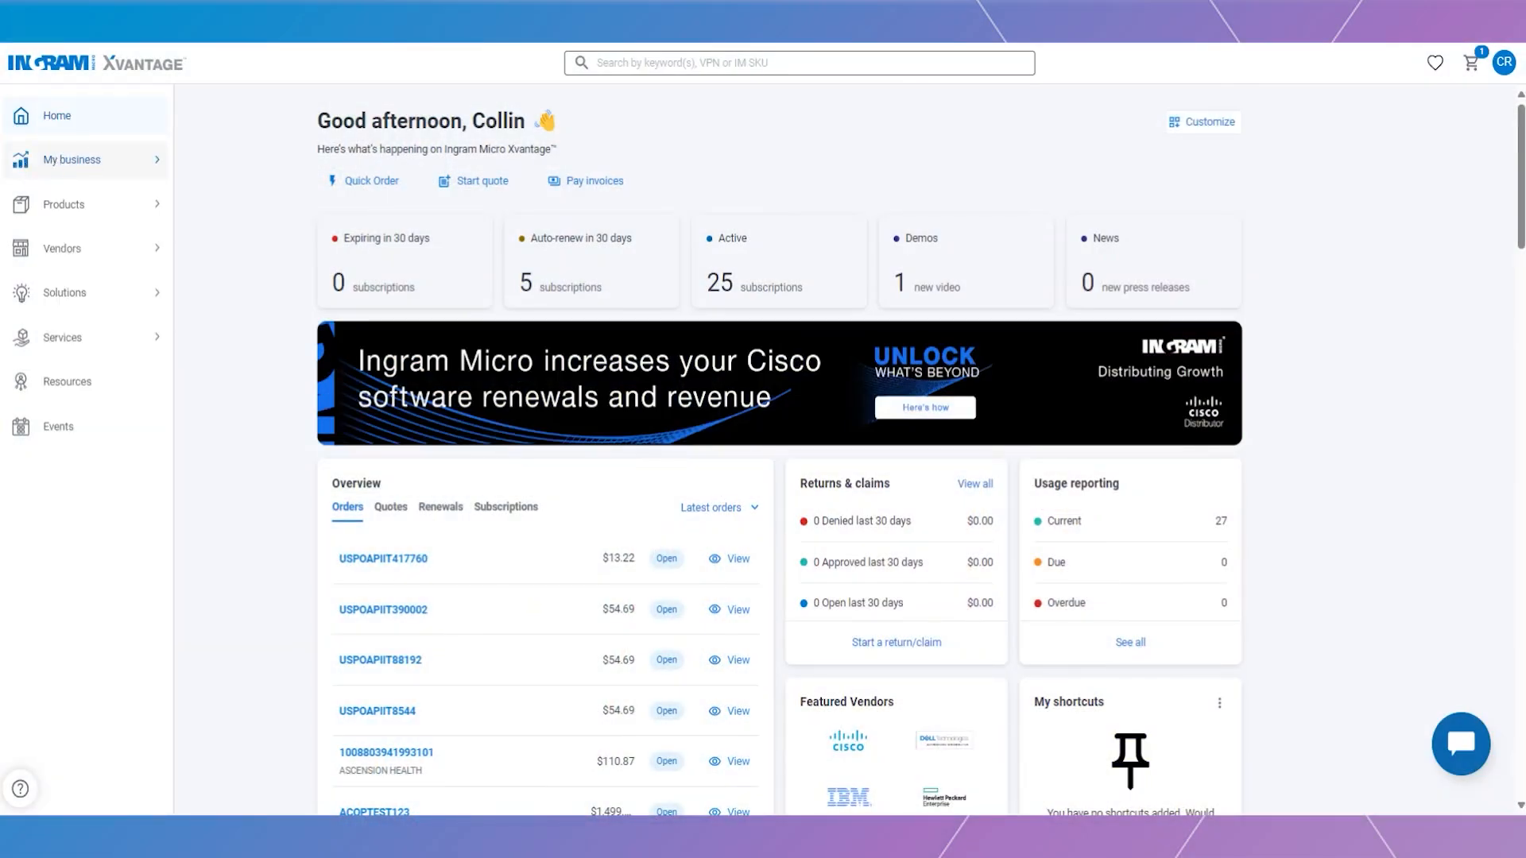
- In Quotes, show Ready to order quotes and search for Quote ID QUO-20182902-R9J7F7
{"action": "left_click", "coordinate": [51, 163]}
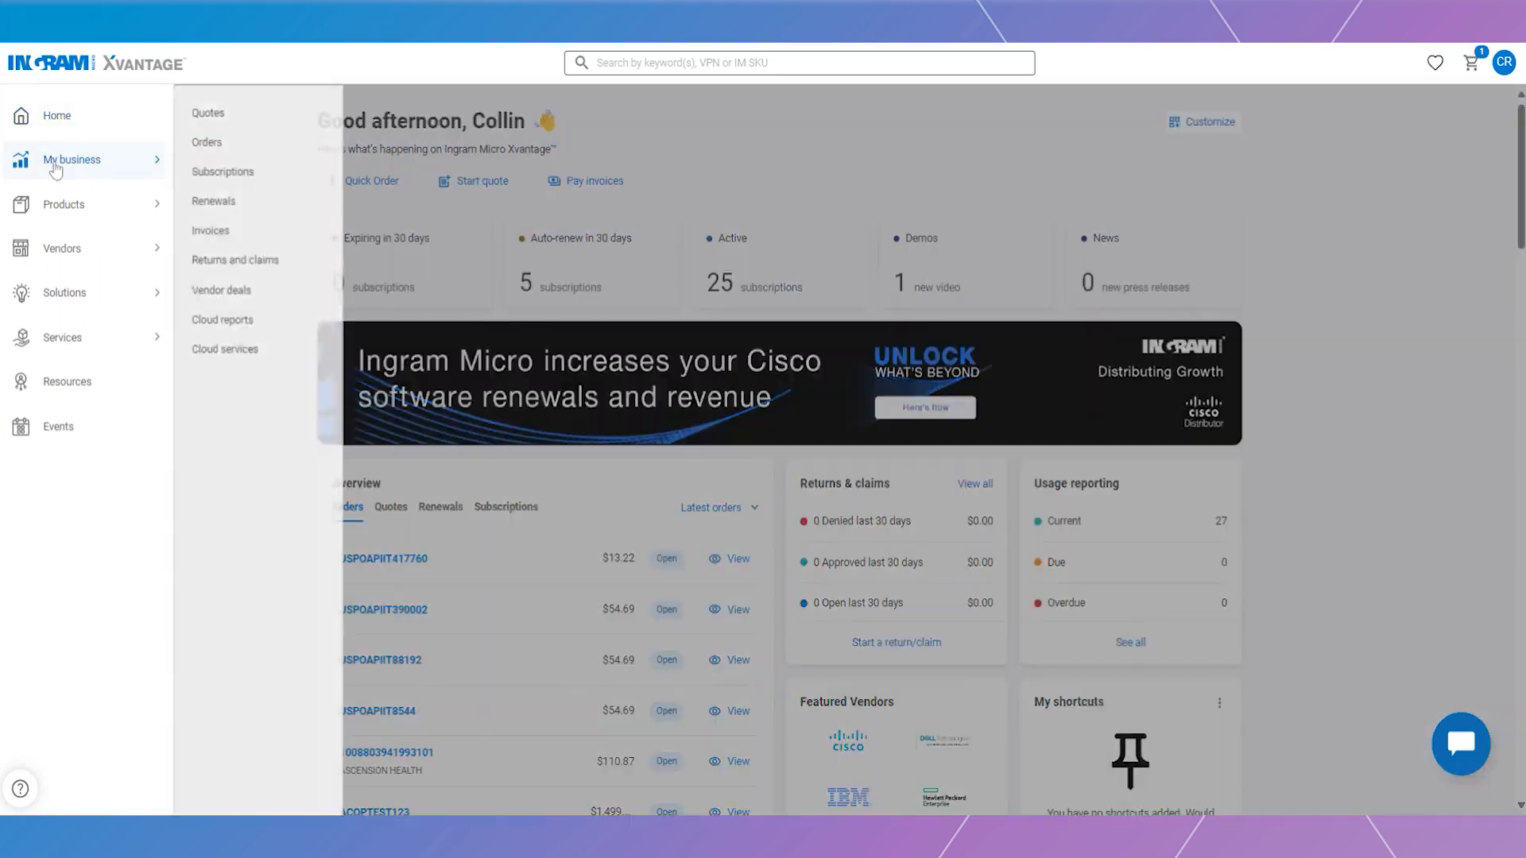
{"action": "left_click", "coordinate": [223, 125]}
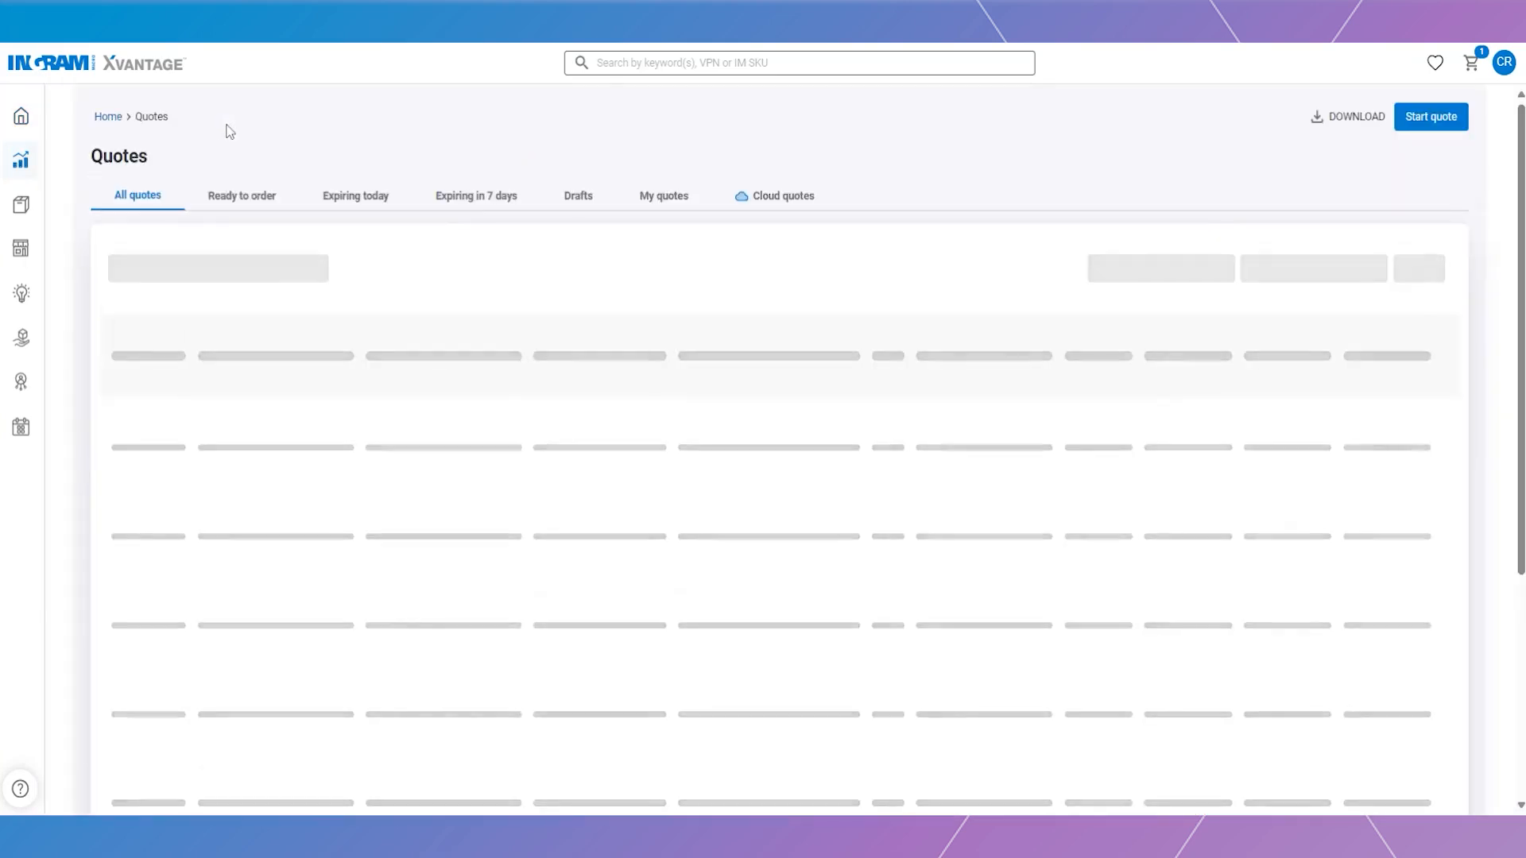
{"action": "left_click", "coordinate": [245, 197]}
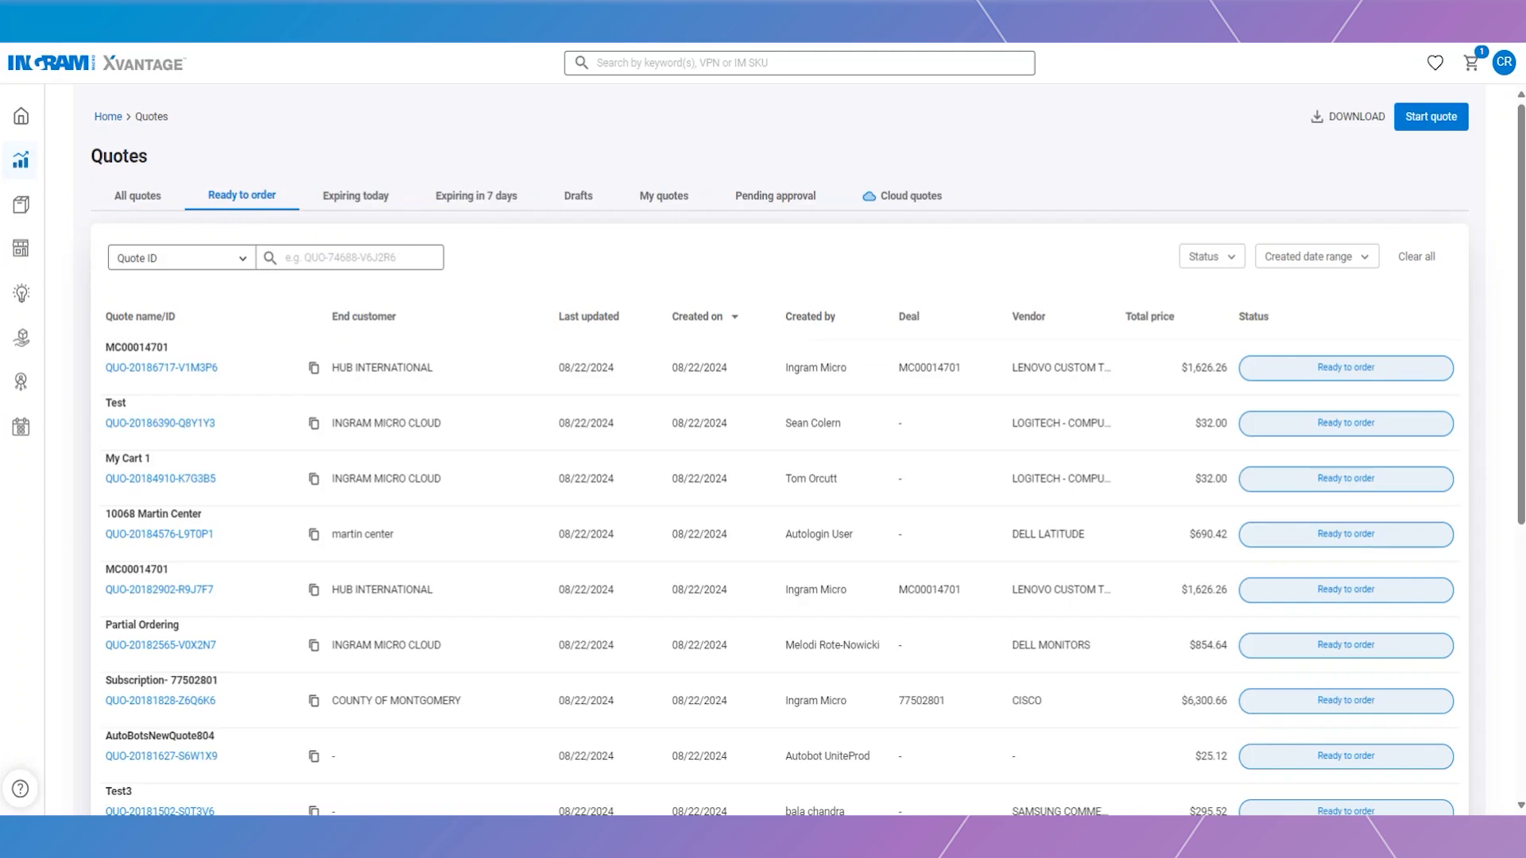
{"action": "type", "text": "QUO-20182902-R9J7F7"}
{"action": "key", "text": "Return"}
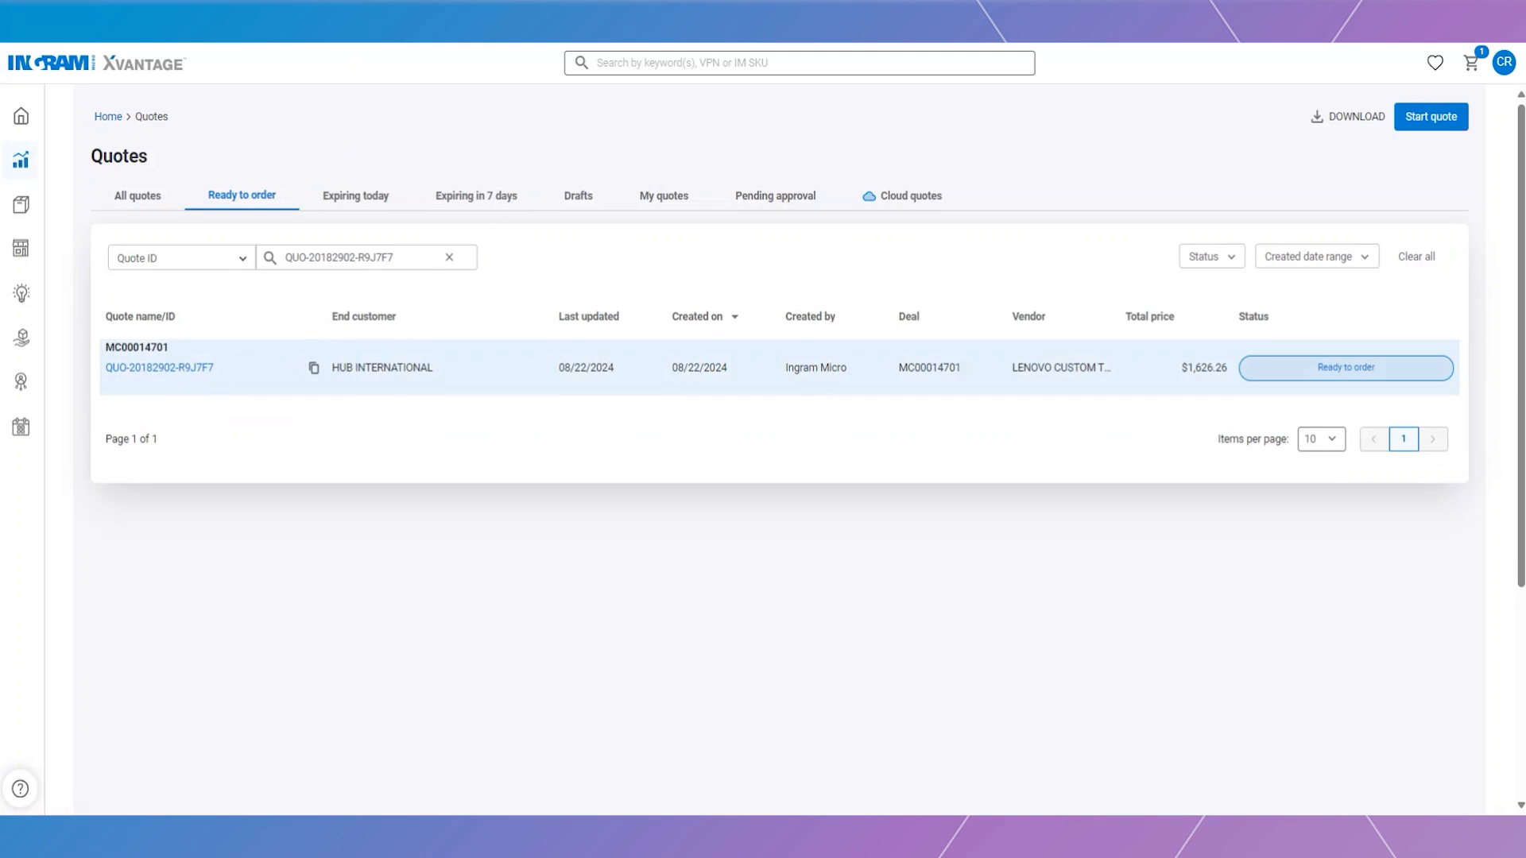
- Open quote QUO-20182902-R9J7F7's details and proceed through Checkout to the checkout page
{"action": "left_click", "coordinate": [164, 370]}
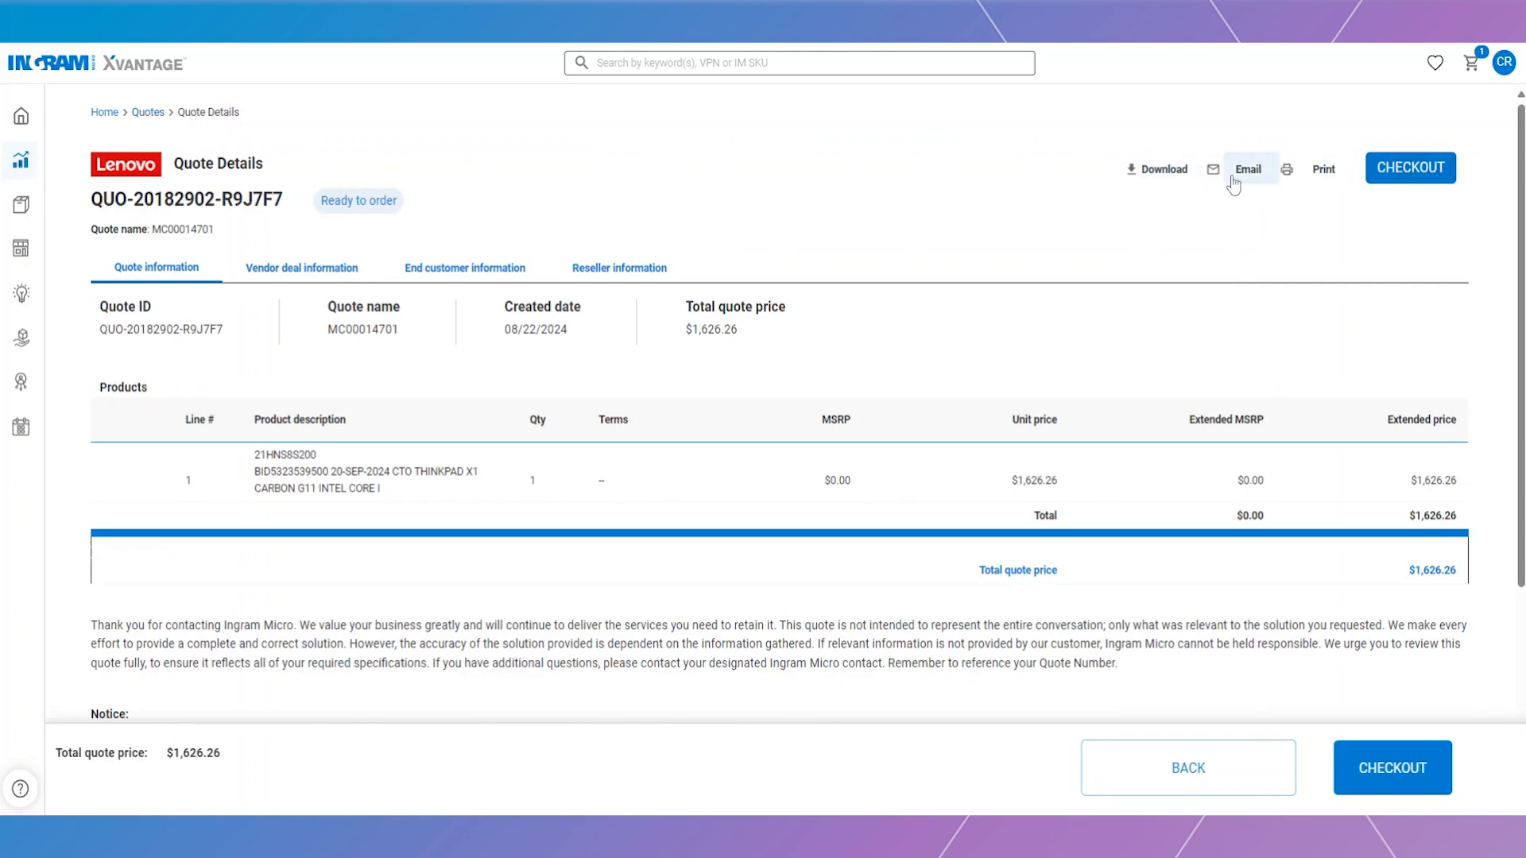
{"action": "left_click", "coordinate": [1420, 175]}
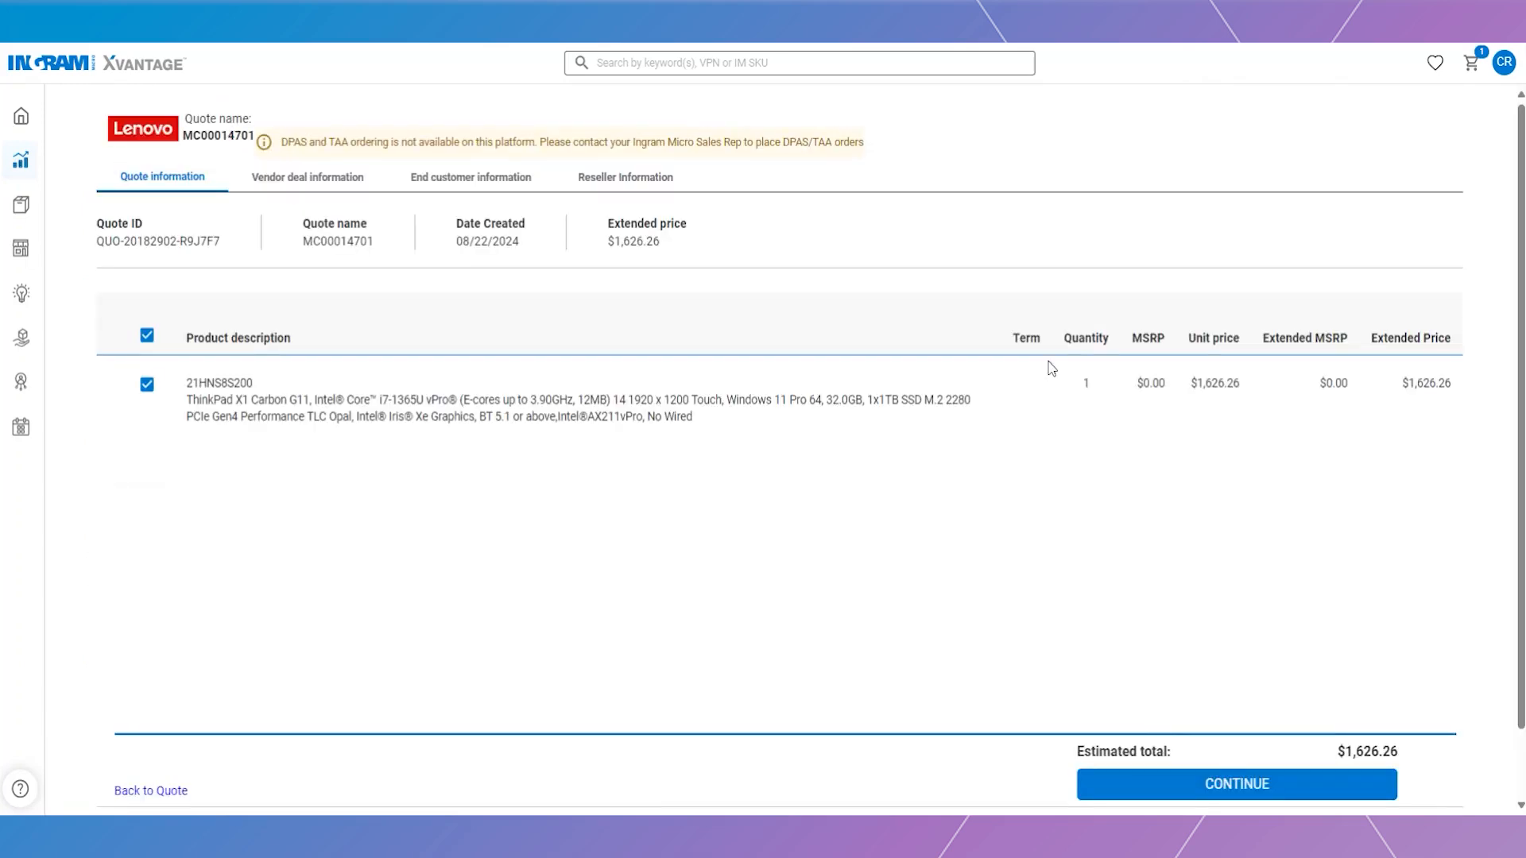
{"action": "left_click", "coordinate": [1283, 793]}
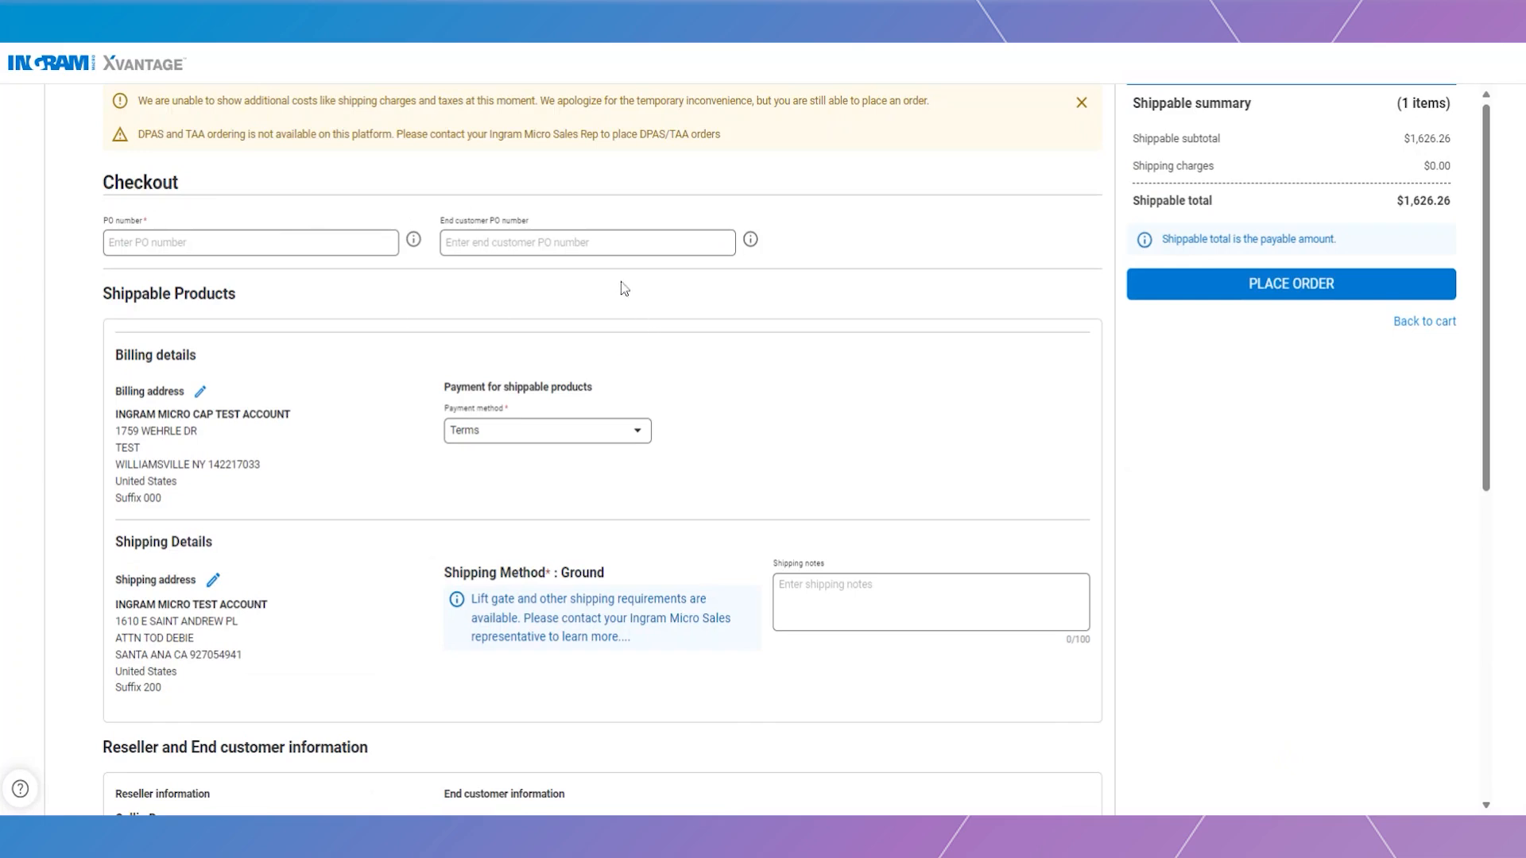
- Keep Terms as the payment method and review the $1,626.26 checkout details
{"action": "left_click", "coordinate": [638, 434]}
{"action": "left_click", "coordinate": [638, 434]}
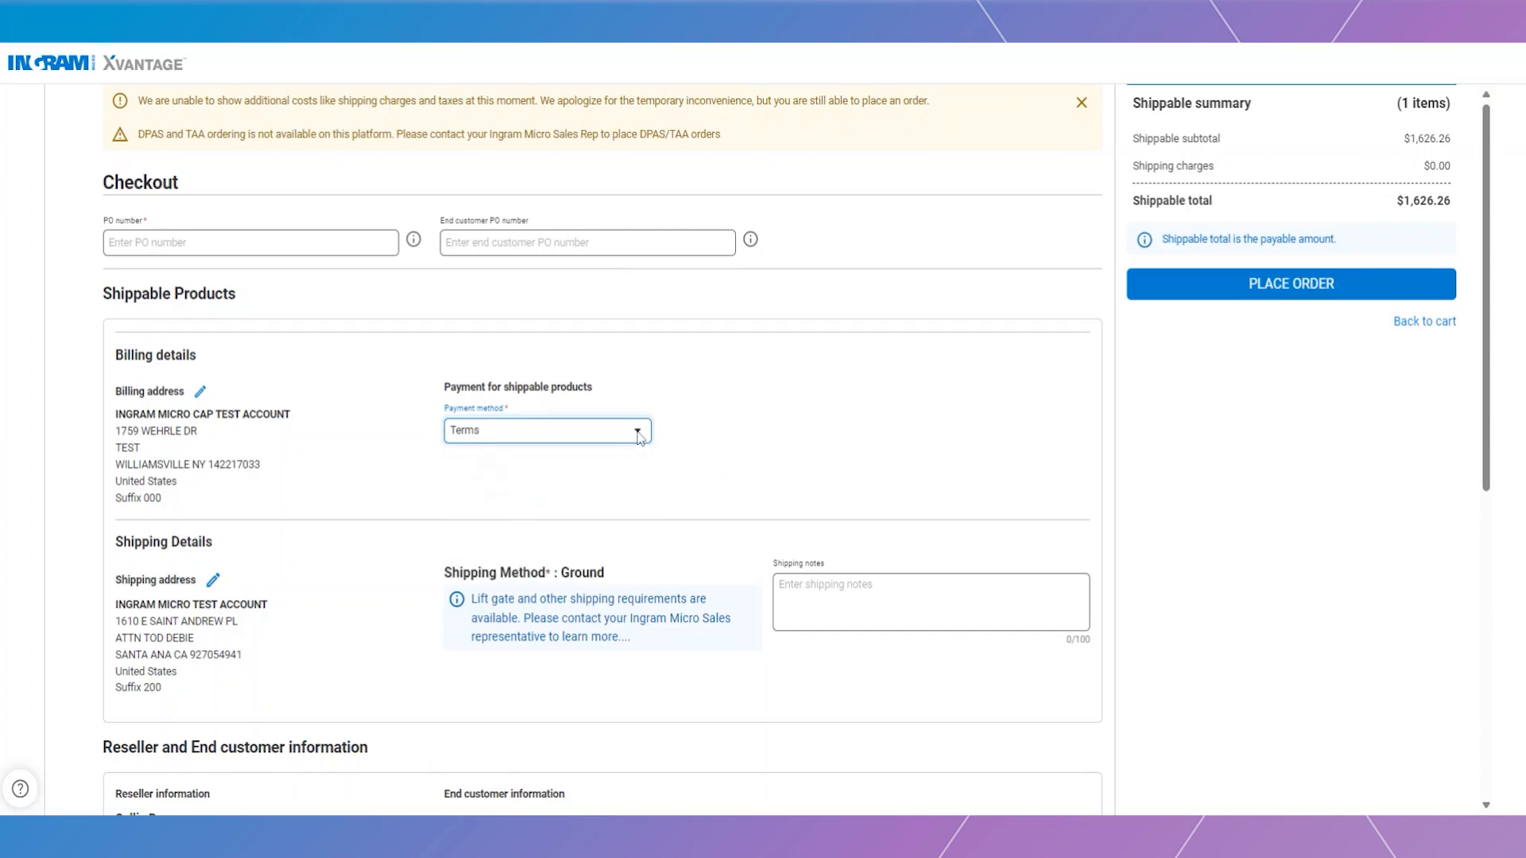
{"action": "scroll", "coordinate": [408, 545], "scroll_direction": "down", "scroll_amount": 1}
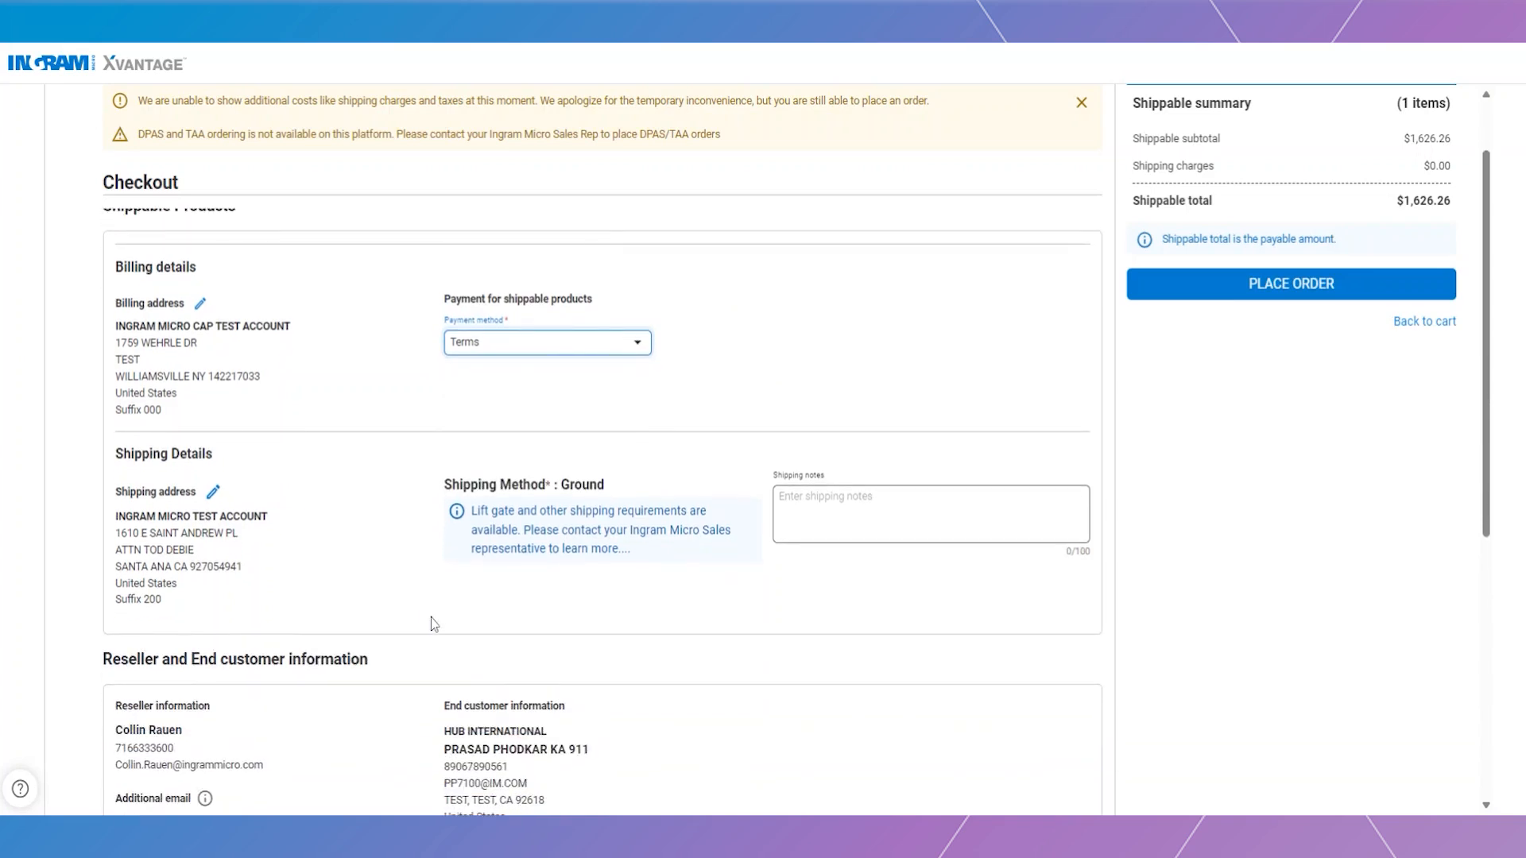
{"action": "scroll", "coordinate": [391, 538], "scroll_direction": "down", "scroll_amount": 1}
{"action": "scroll", "coordinate": [382, 517], "scroll_direction": "down", "scroll_amount": 3}
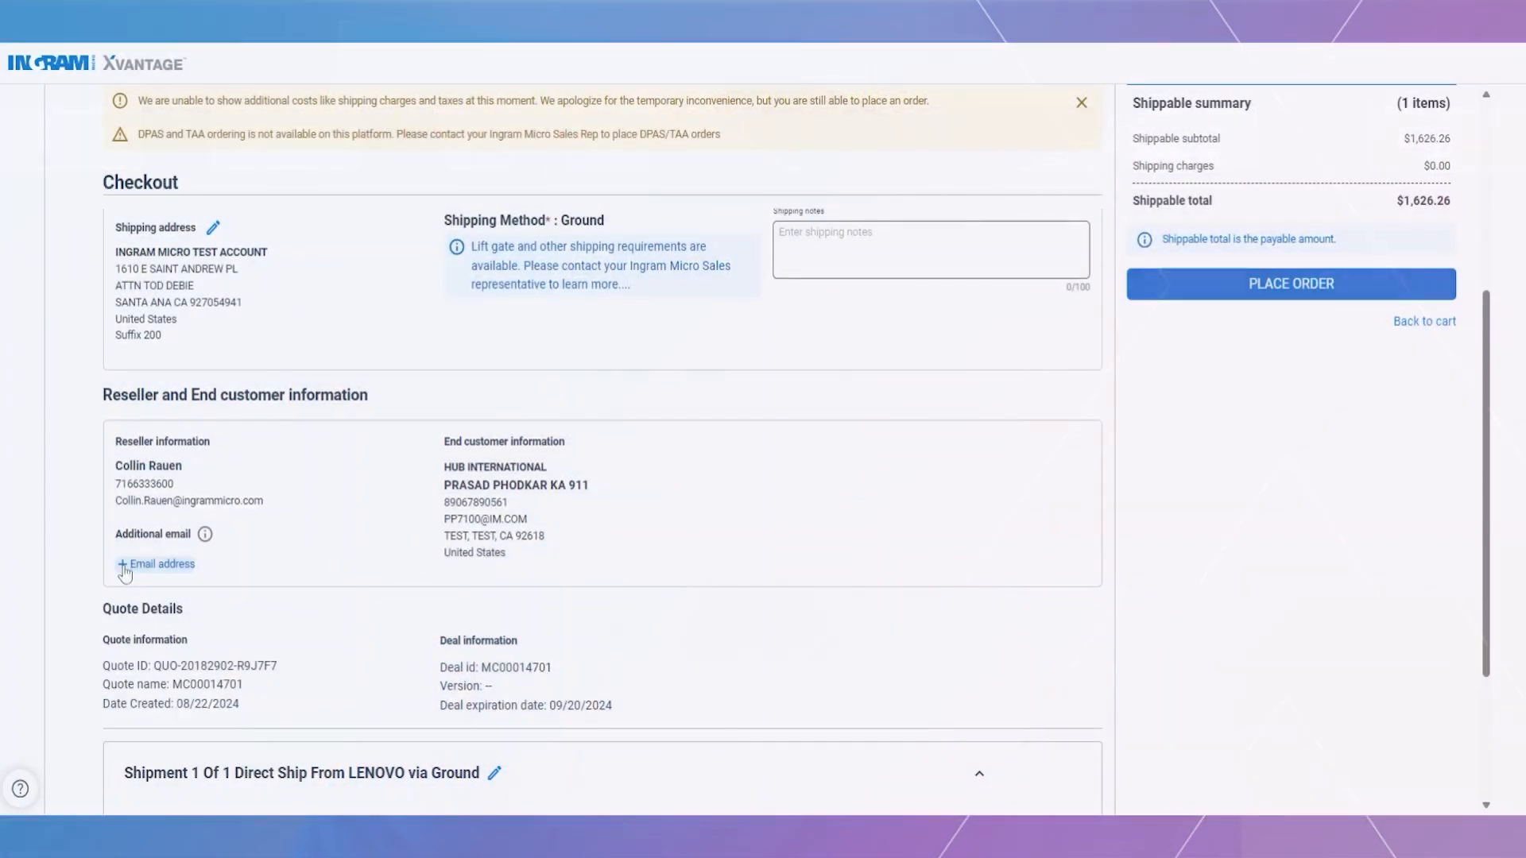
{"action": "left_click", "coordinate": [125, 566]}
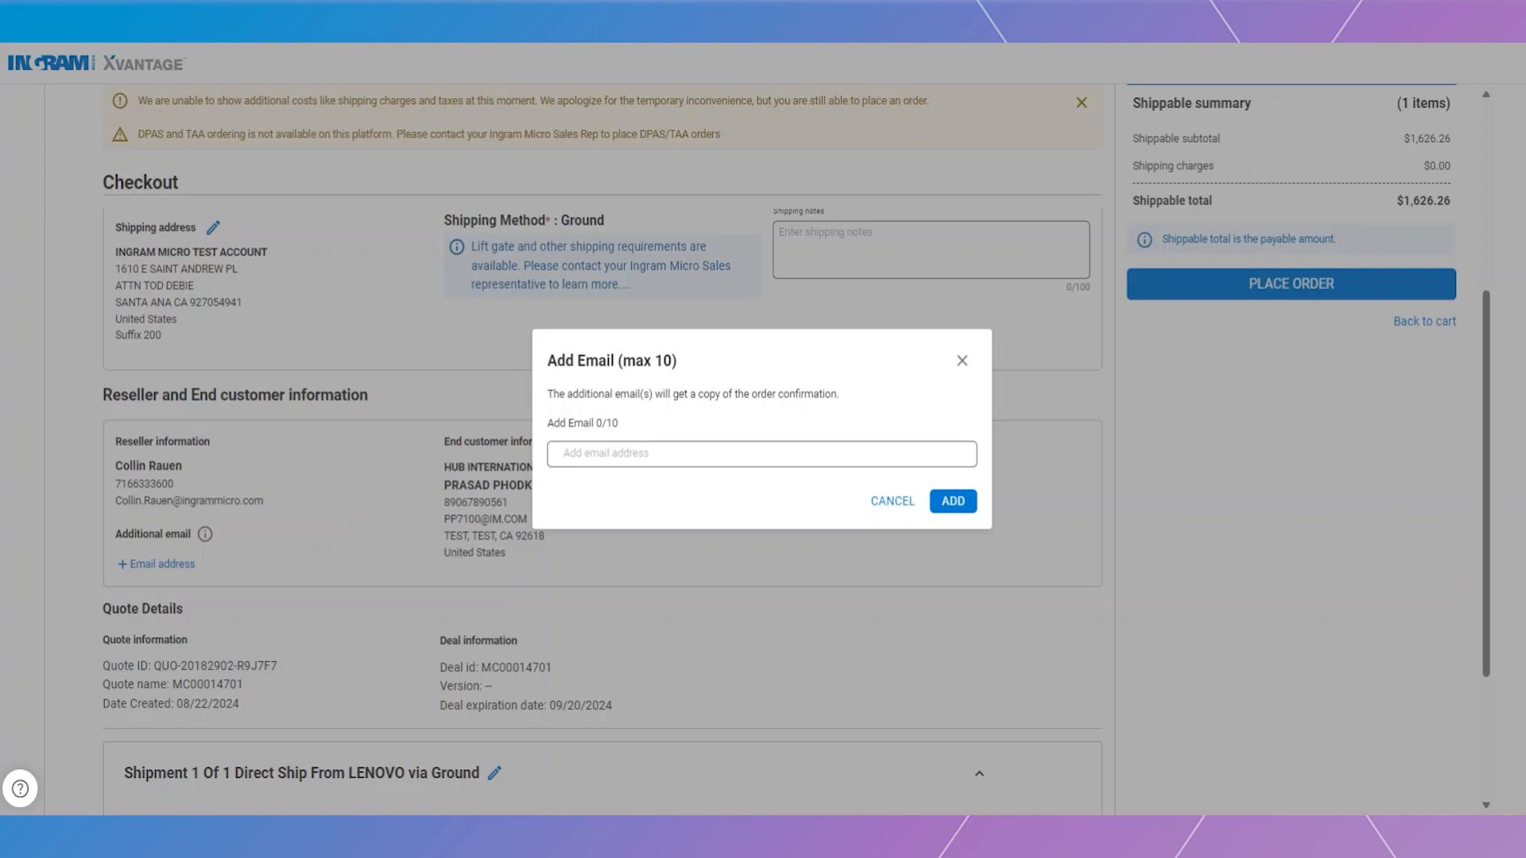
{"action": "left_click", "coordinate": [961, 361]}
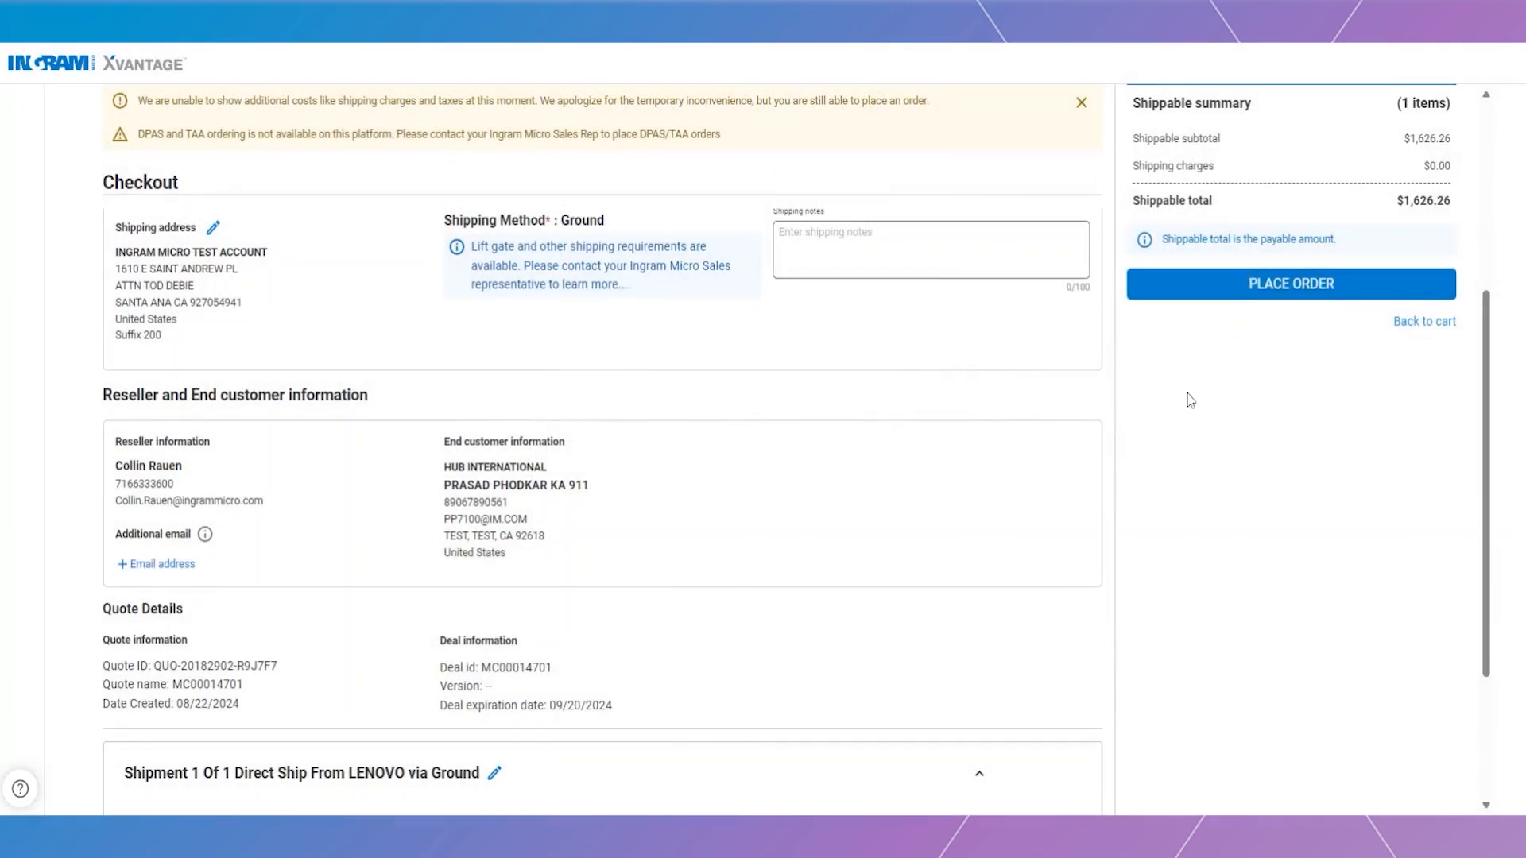